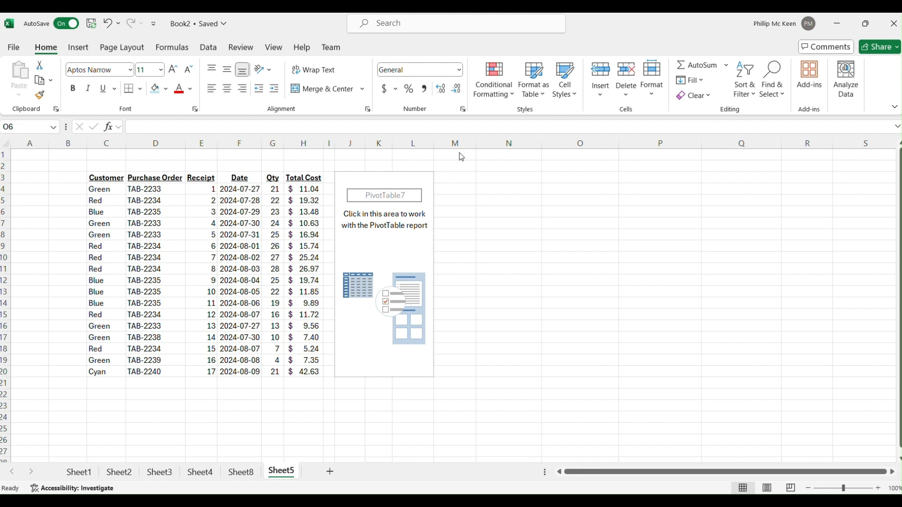
- Delete columns J to L together with the empty PivotTable beside the data
left_click(359, 147)
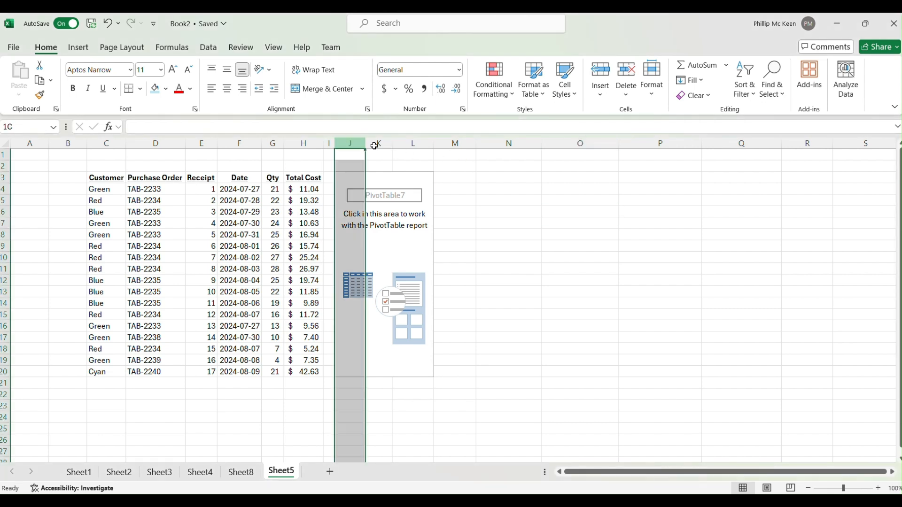
left_click_drag(359, 147, 407, 145)
right_click(407, 145)
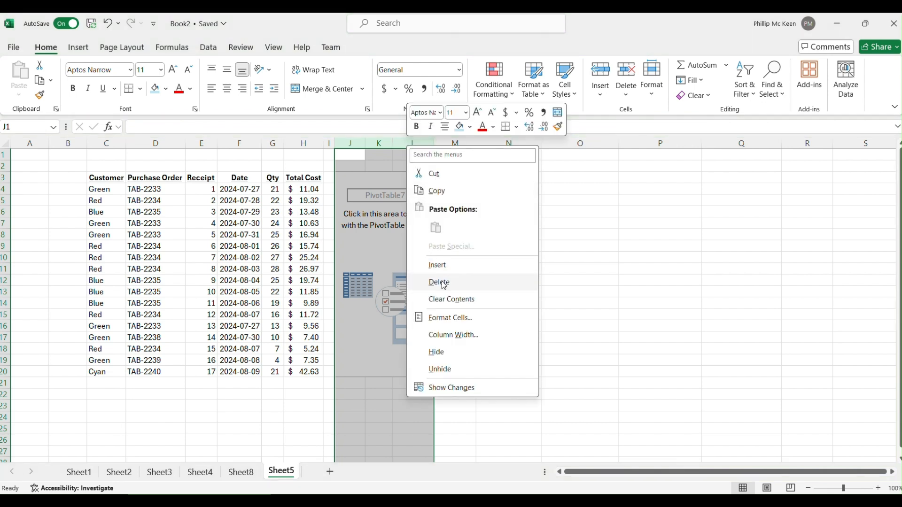
left_click(443, 284)
left_click(98, 176)
left_click_drag(97, 175, 315, 372)
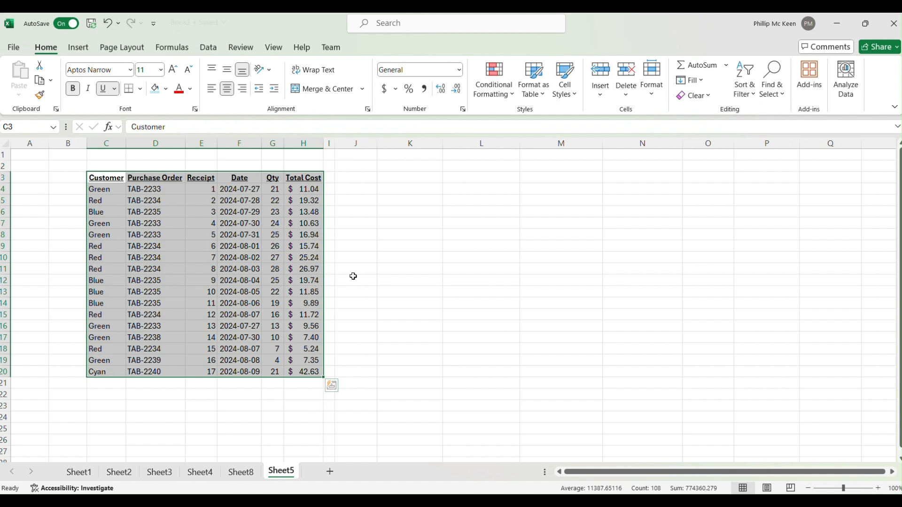
left_click(402, 277)
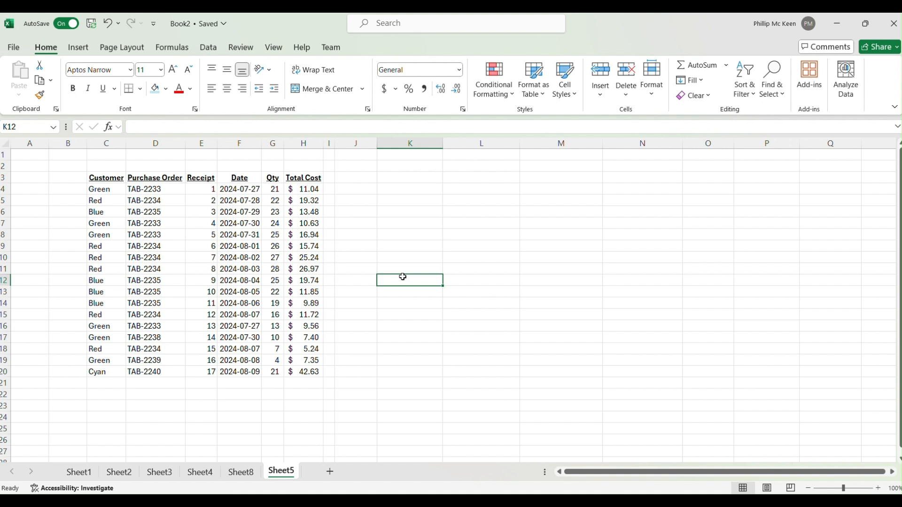
- Create a PivotTable from the data range C3:H20 and place it on the existing worksheet at cell K3
left_click(103, 177)
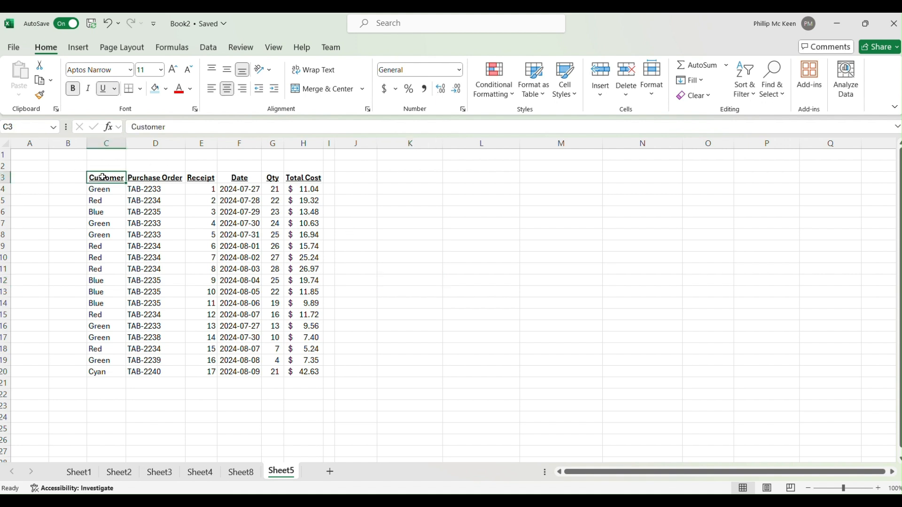
key("ctrl+shift+Right")
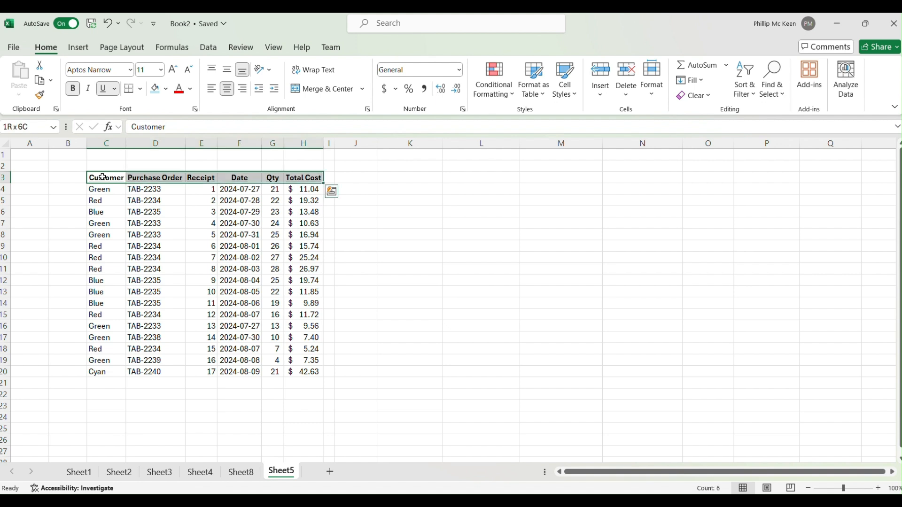
key("ctrl+shift+Down")
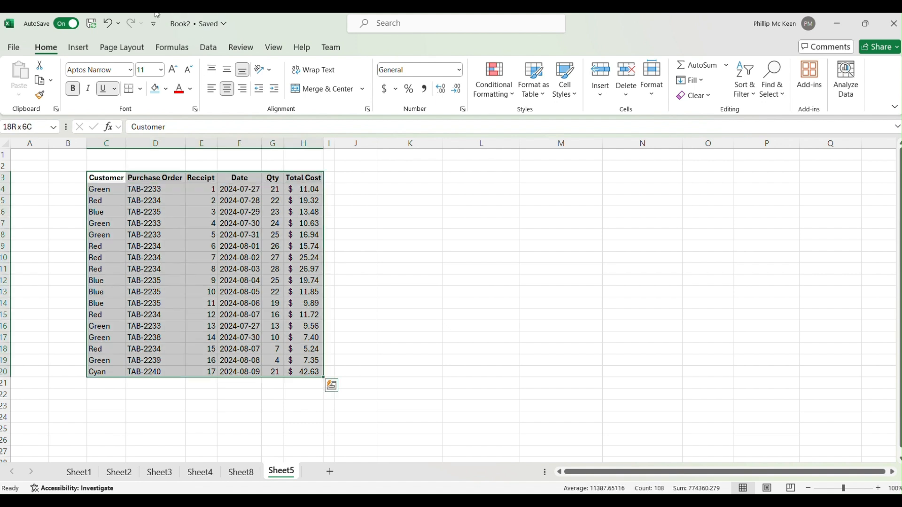
left_click(78, 47)
left_click(33, 93)
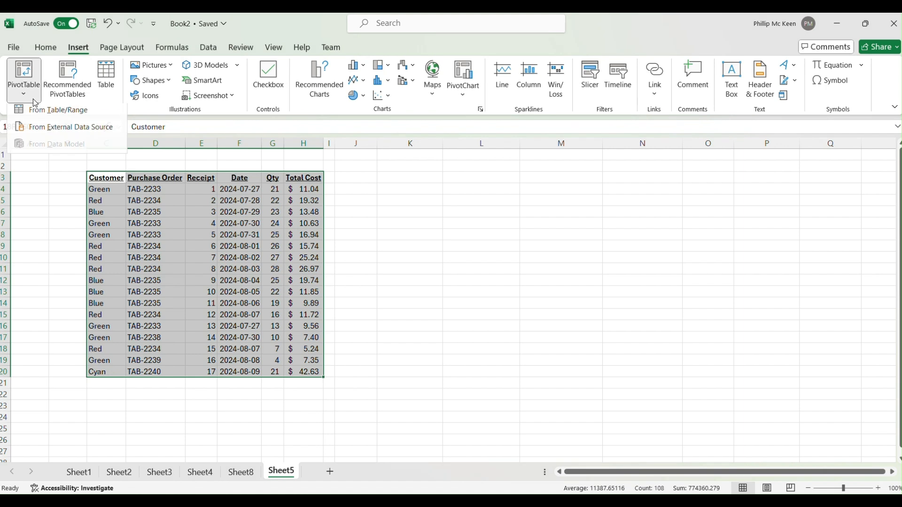
left_click(56, 113)
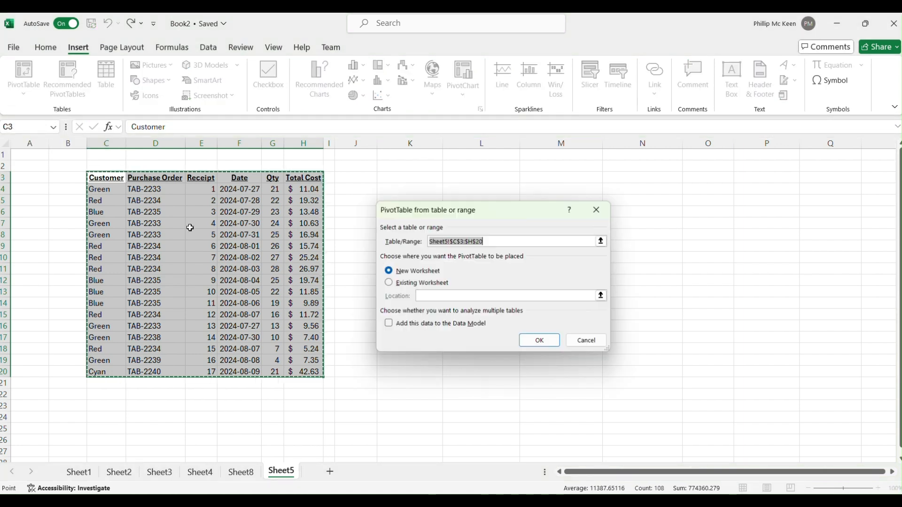
left_click(388, 283)
left_click(390, 178)
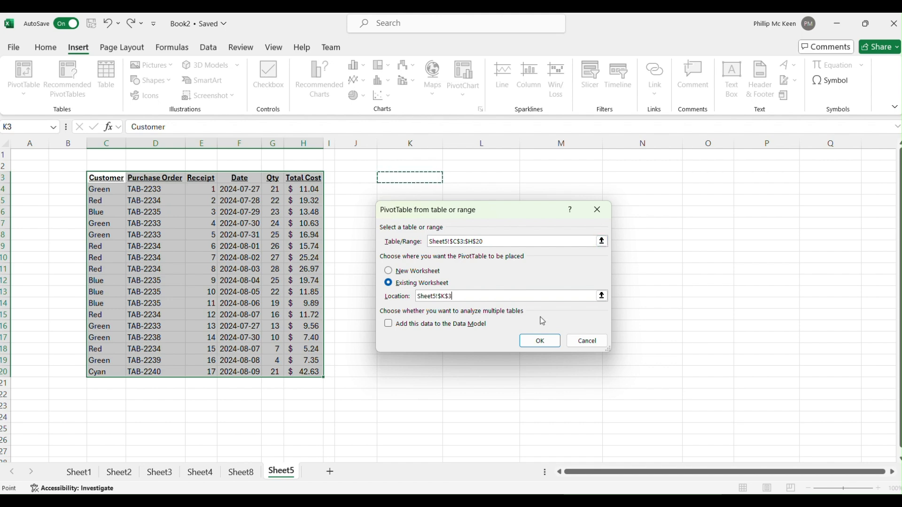
left_click(543, 343)
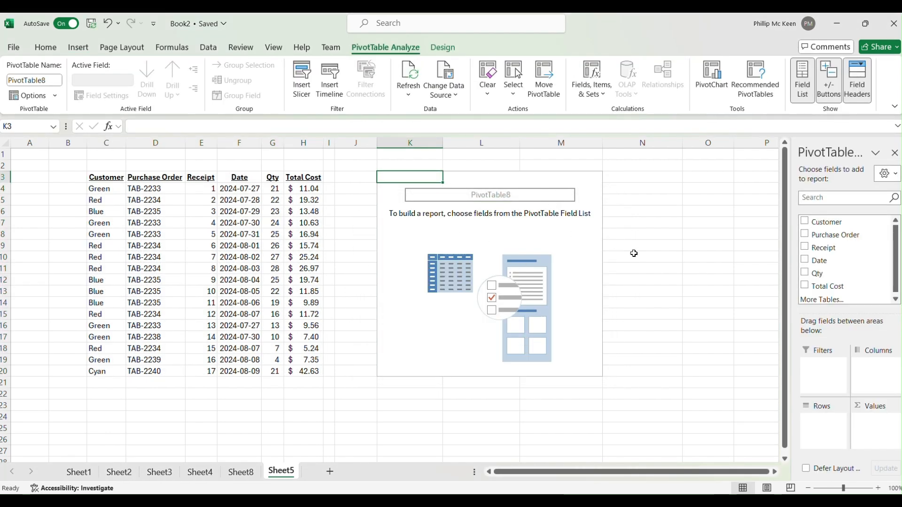
- Lay out the PivotTable with Customer, Purchase Order and Receipt as rows, Date as filter, and Qty and Total Cost as values
left_click_drag(787, 289, 666, 289)
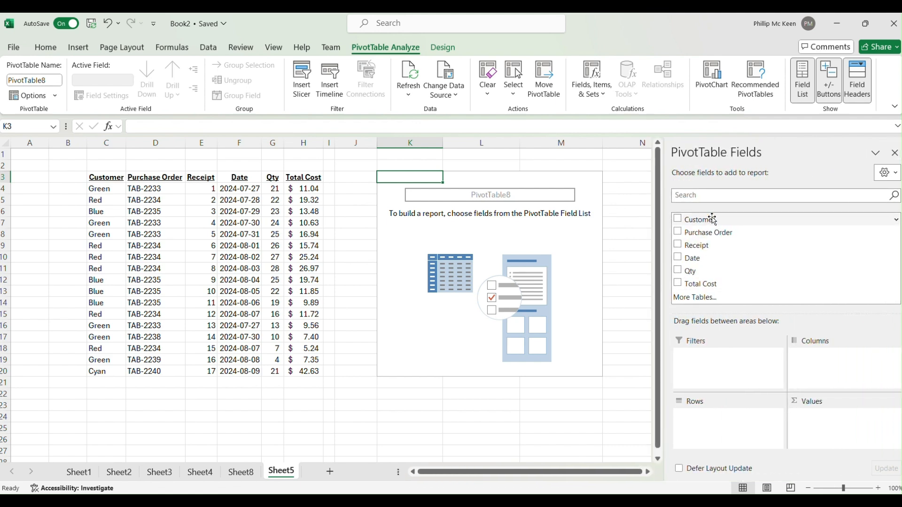
left_click_drag(711, 219, 728, 416)
left_click_drag(703, 232, 723, 430)
left_click_drag(694, 245, 723, 443)
left_click_drag(691, 258, 820, 421)
left_click_drag(700, 284, 839, 441)
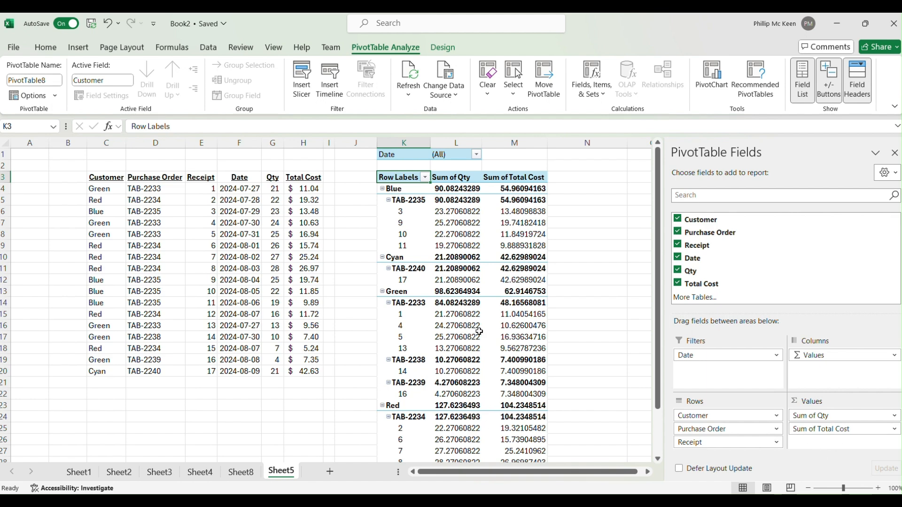
- Format the PivotTable's Sum of Qty values as Number with 0 decimal places
scroll(479, 331, "down", 3)
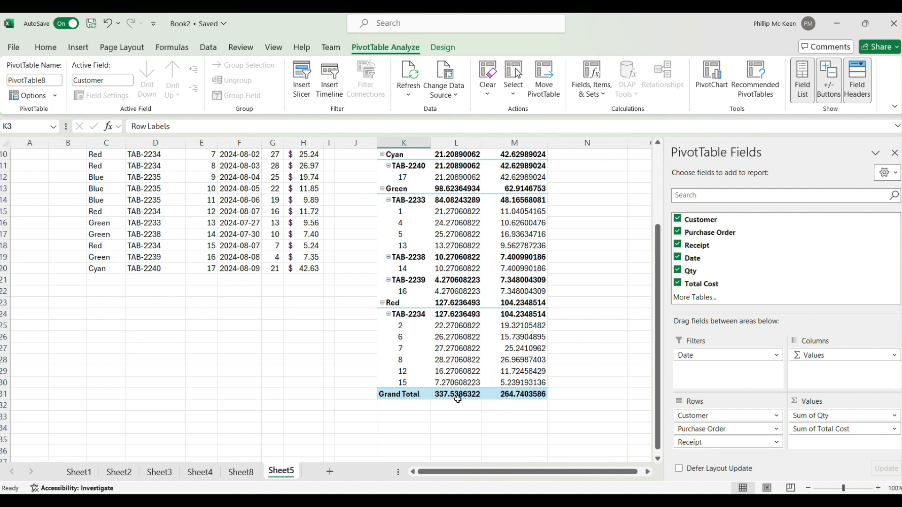
mouse_move(455, 397)
mouse_move(508, 399)
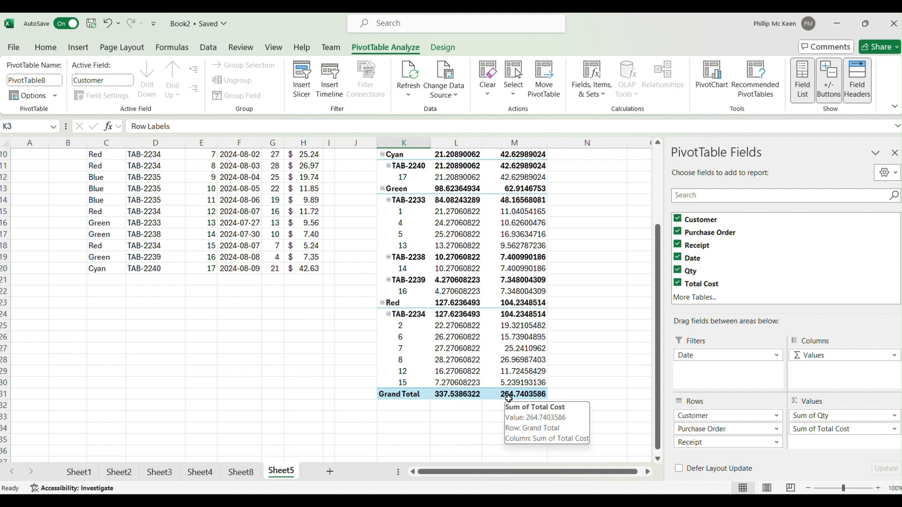
scroll(509, 398, "up", 3)
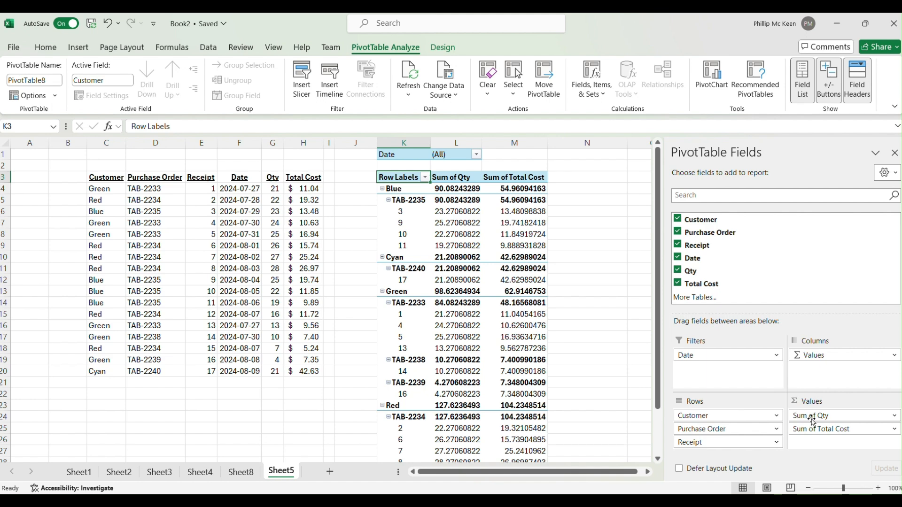
left_click(812, 416)
left_click(825, 405)
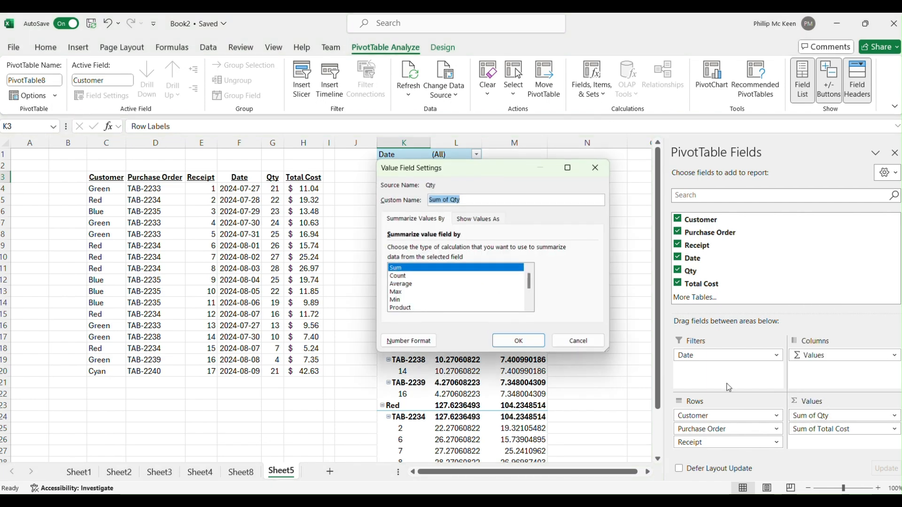
left_click(408, 342)
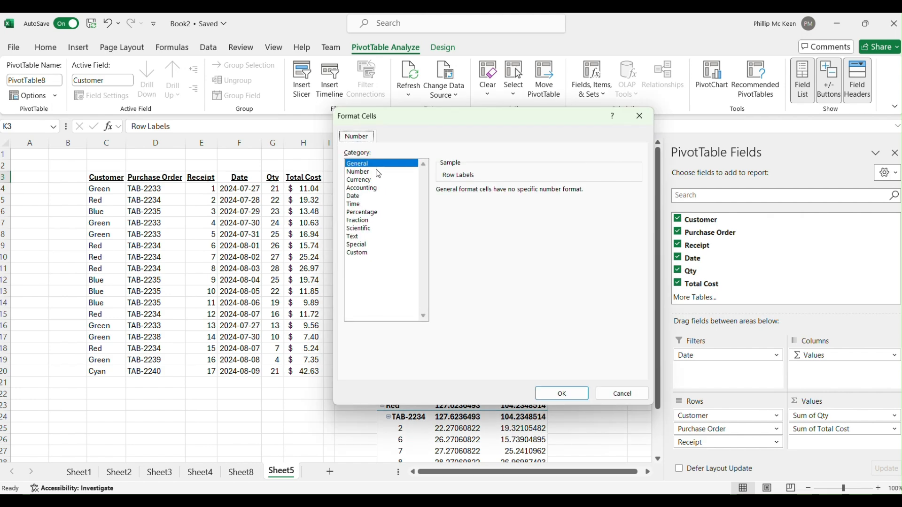
left_click(376, 174)
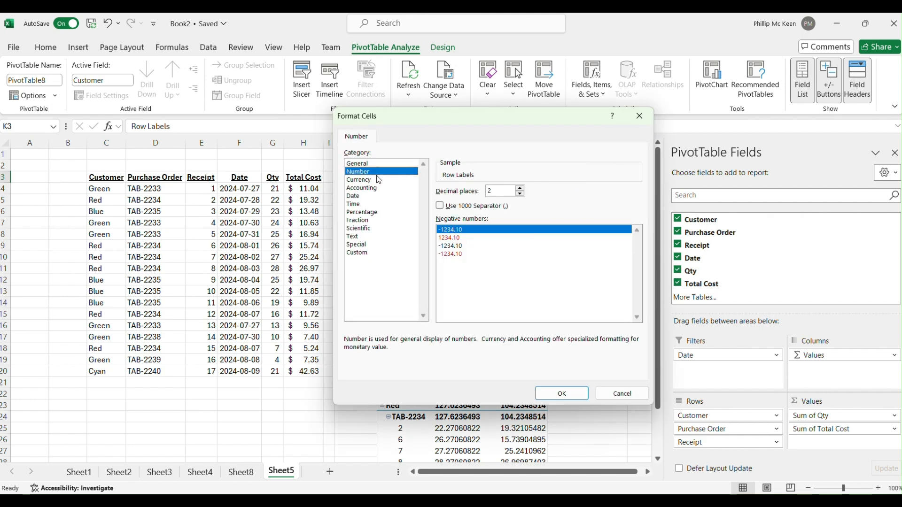
left_click(519, 194)
left_click(520, 193)
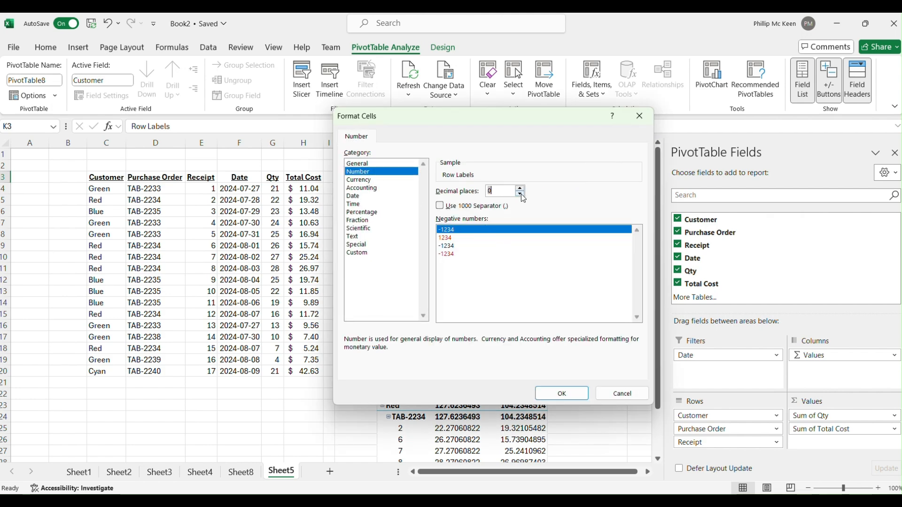
left_click(562, 394)
left_click(538, 342)
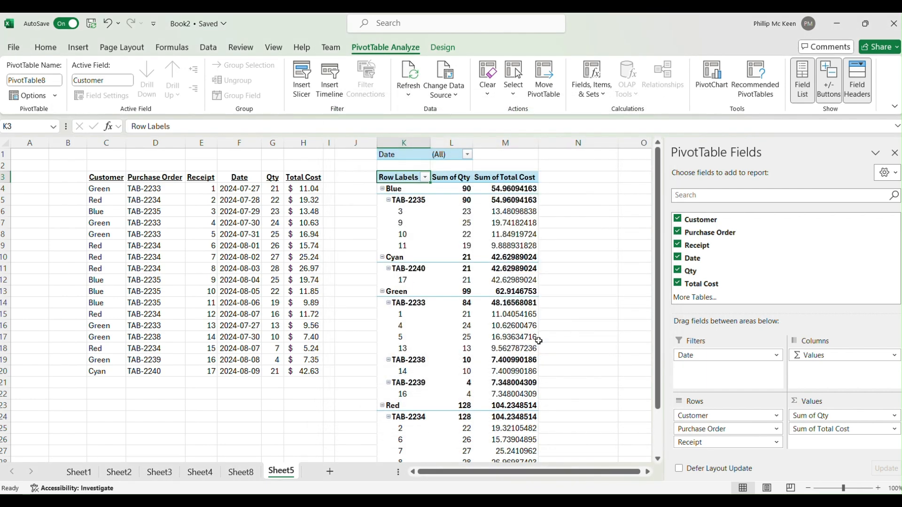
- Format the PivotTable's Sum of Total Cost values as Currency with the $ symbol and 2 decimal places
left_click(820, 429)
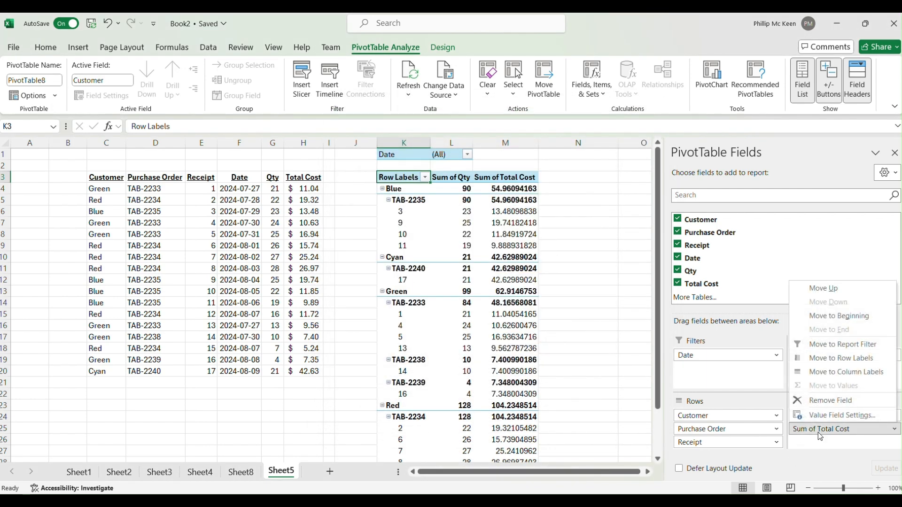
left_click(825, 415)
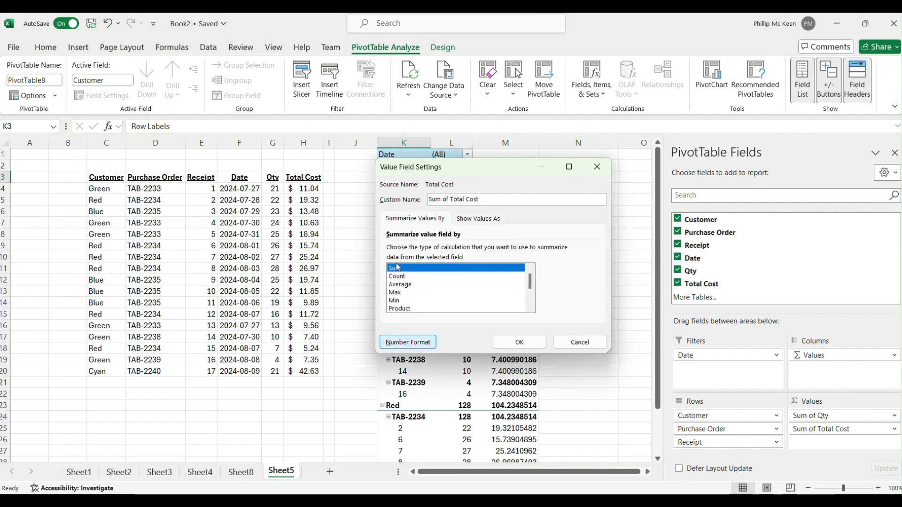
left_click(408, 356)
left_click(376, 179)
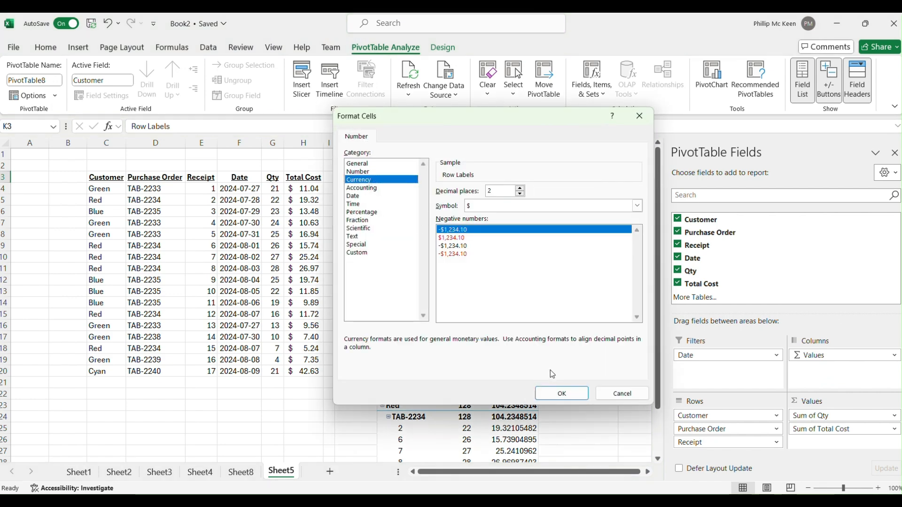
left_click(561, 395)
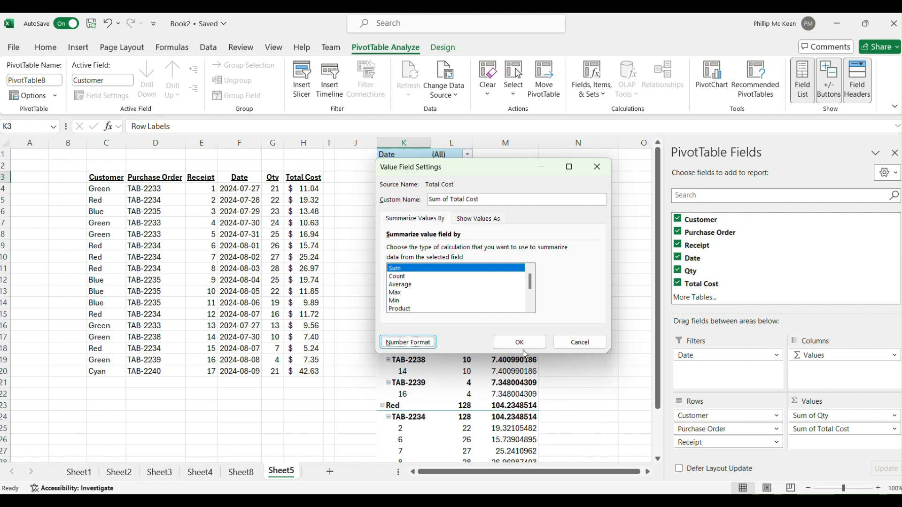
left_click(519, 342)
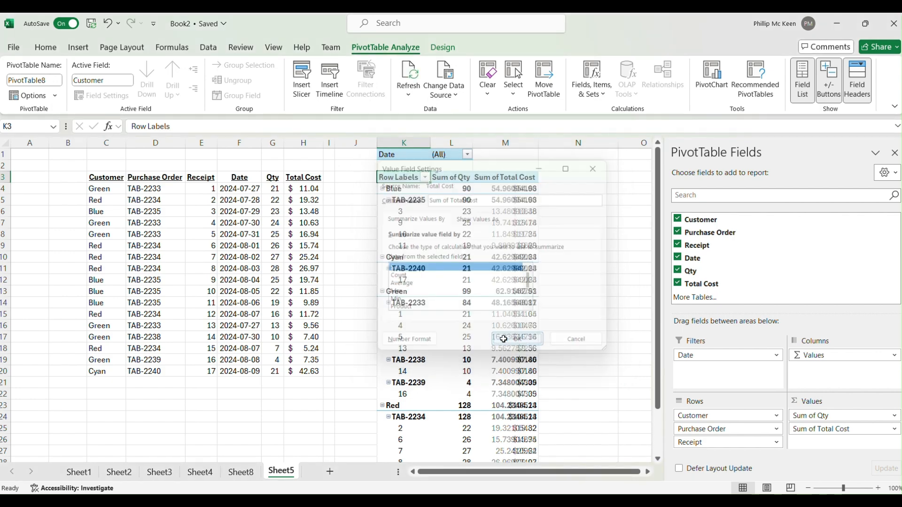
scroll(504, 280, "down", 3)
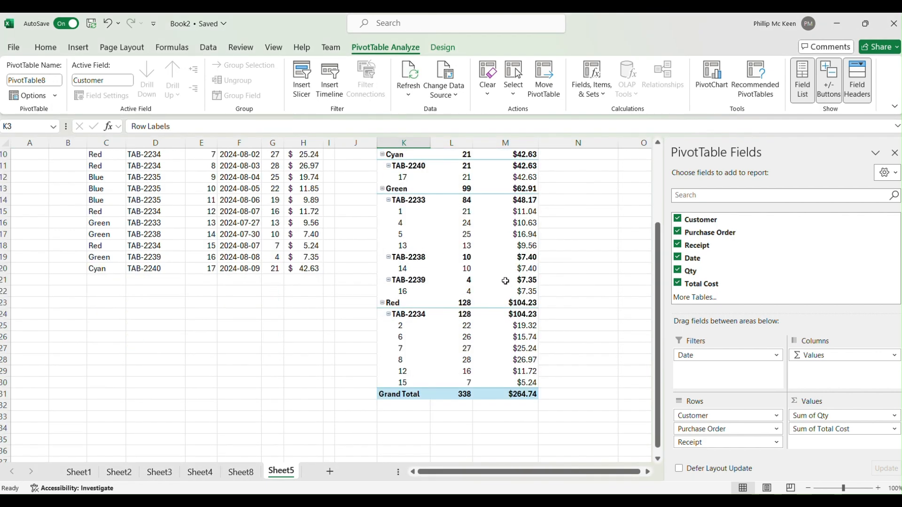
scroll(517, 394, "up", 3)
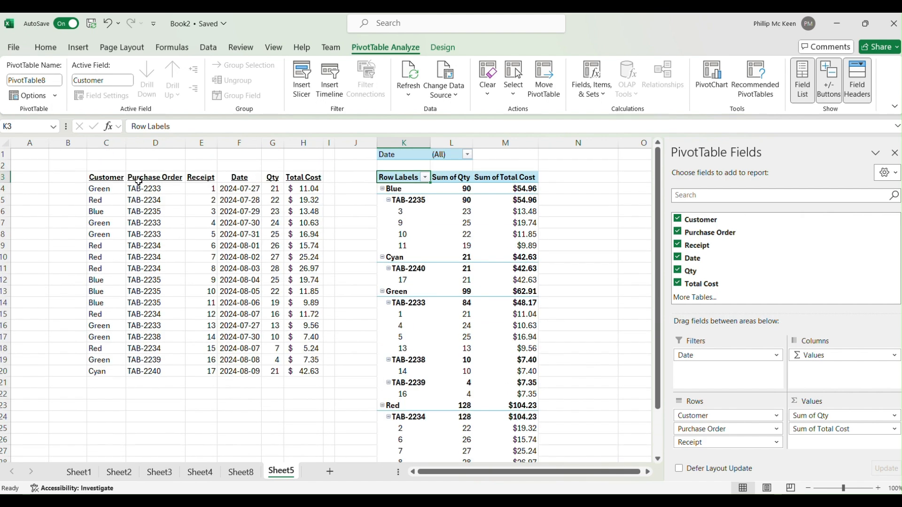
- Remove Receipt and Purchase Order from the PivotTable rows, and add both back below Customer
mouse_move(480, 254)
left_click_drag(717, 443, 731, 306)
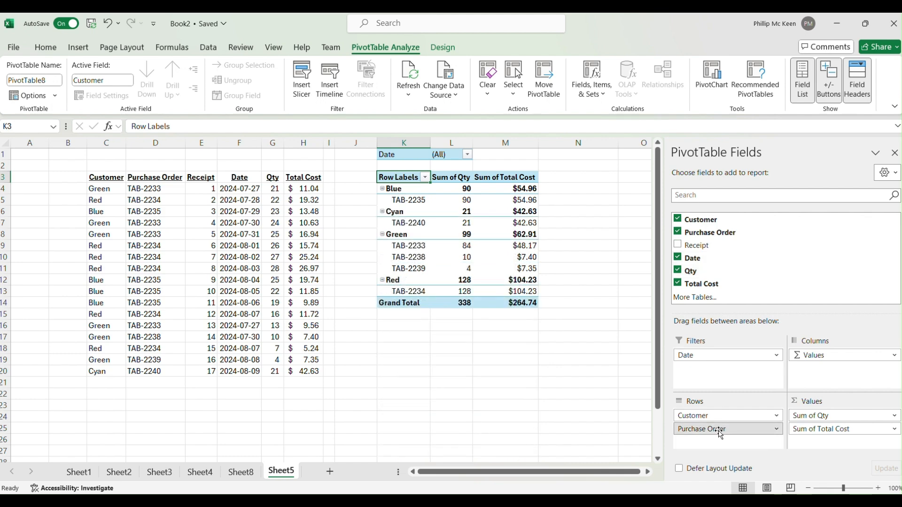
left_click_drag(721, 434, 705, 281)
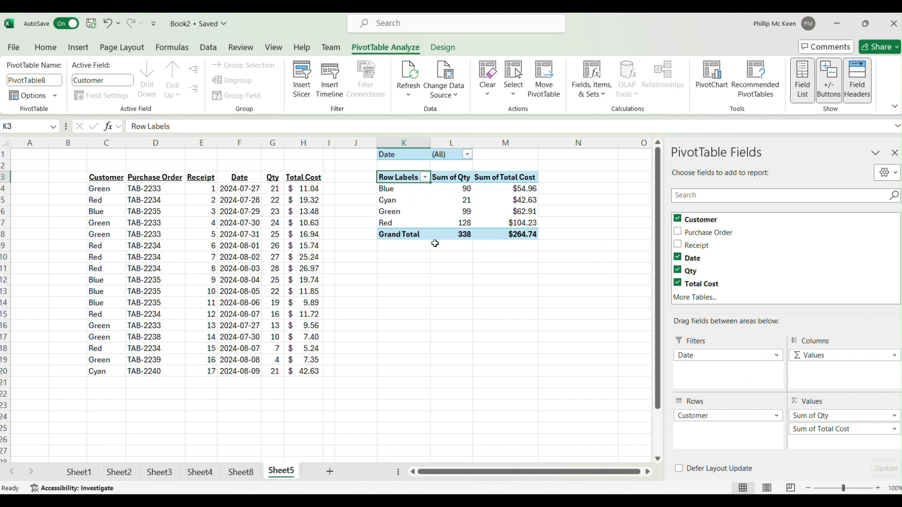
left_click_drag(733, 232, 756, 425)
left_click_drag(700, 245, 708, 443)
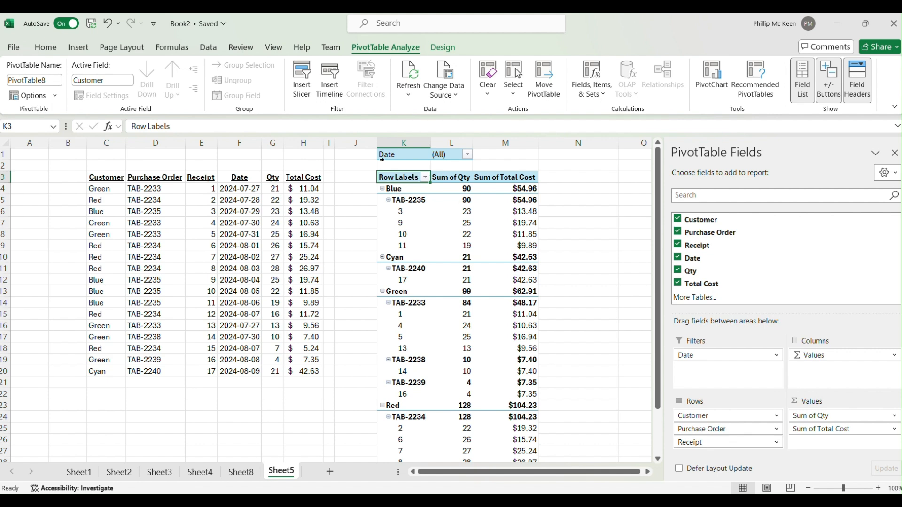
- Widen column I and enter the header "Unit Cost" in cell I3 next to Total Cost
left_click_drag(333, 146, 365, 147)
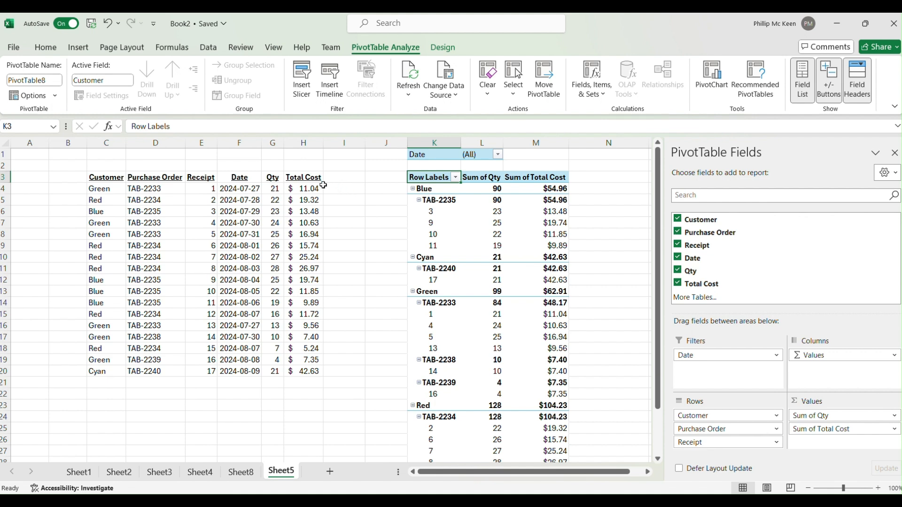
left_click(324, 185)
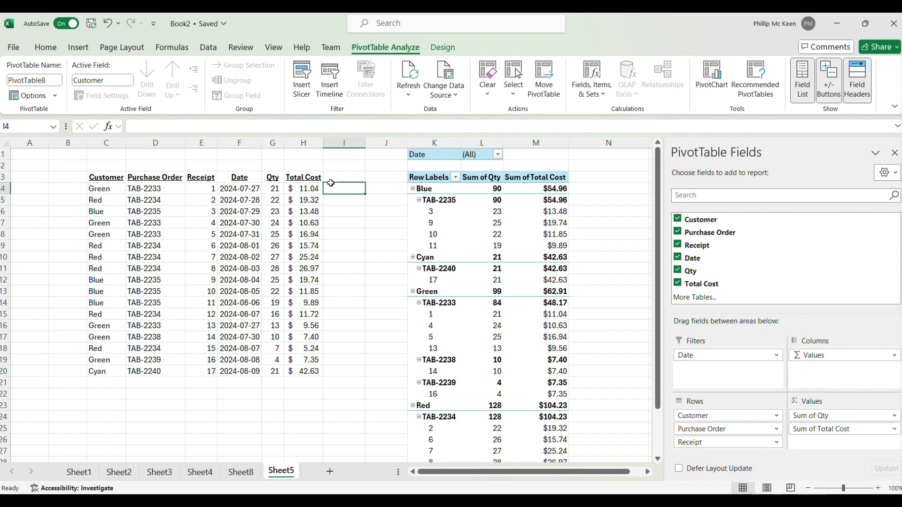
left_click(332, 178)
type("Unit Cost")
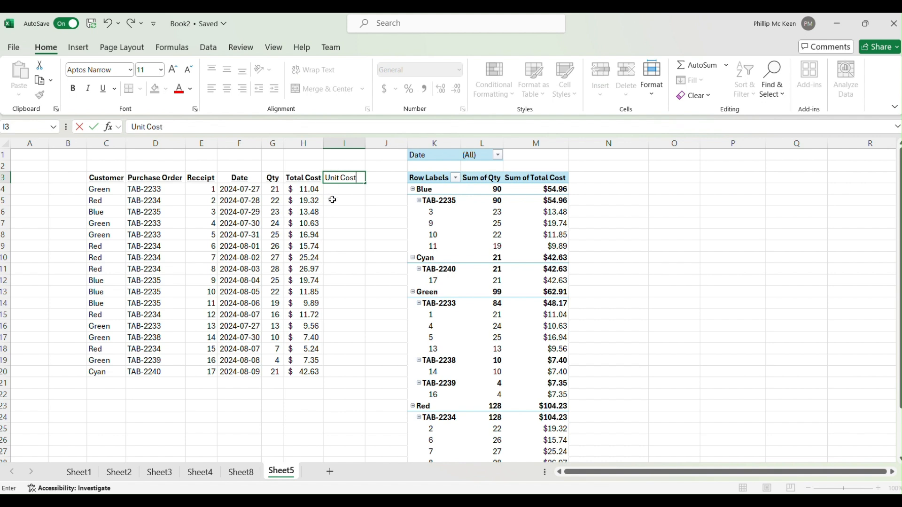
left_click(342, 189)
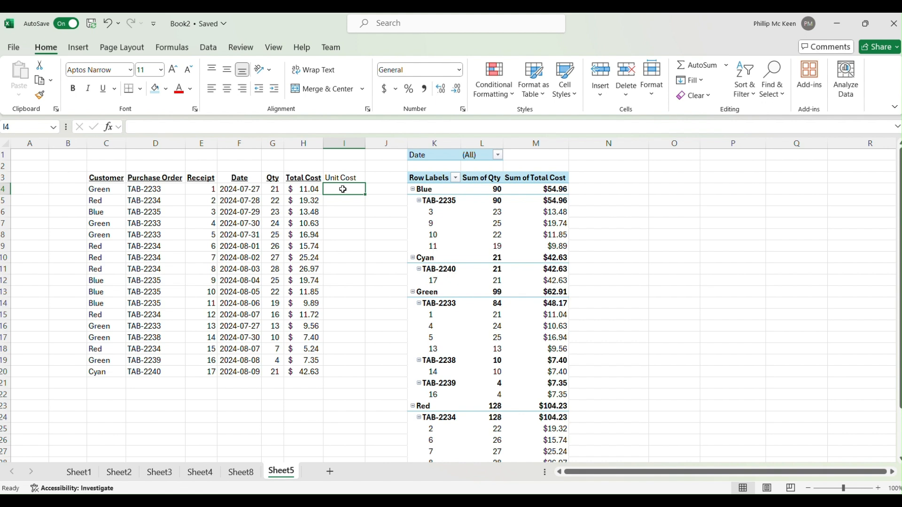
- Enter =H4/G4 in cell I4, fill it down to I20, and apply the Accounting format to the Unit Cost values
type("=")
key("Left")
type("/")
key("Left")
key("Left")
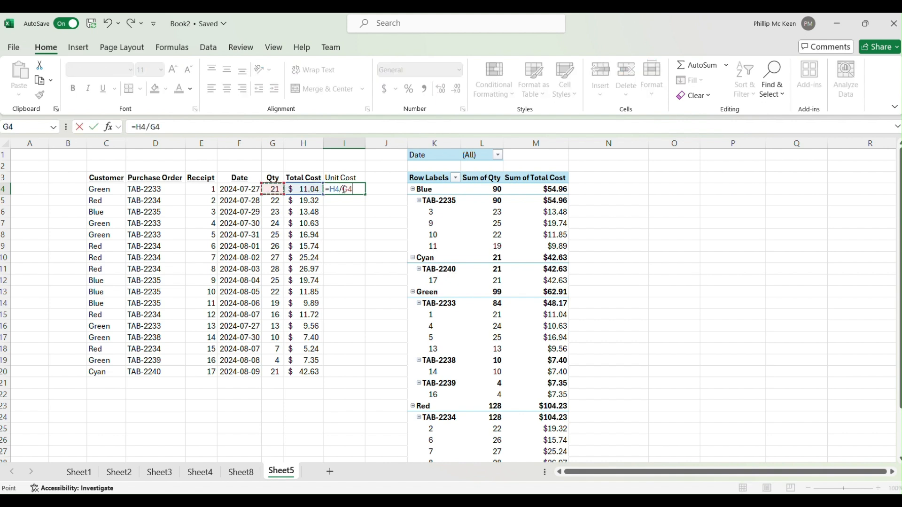
key("Return")
left_click(347, 189)
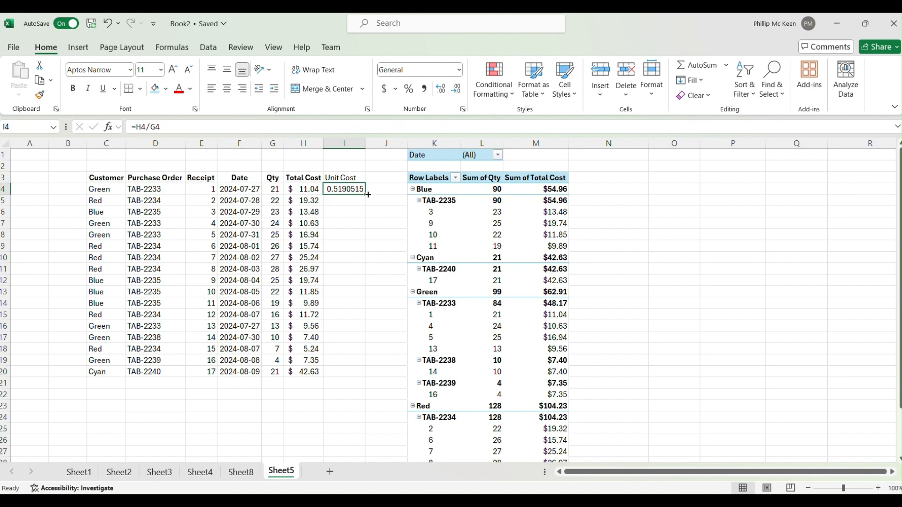
double_click(367, 194)
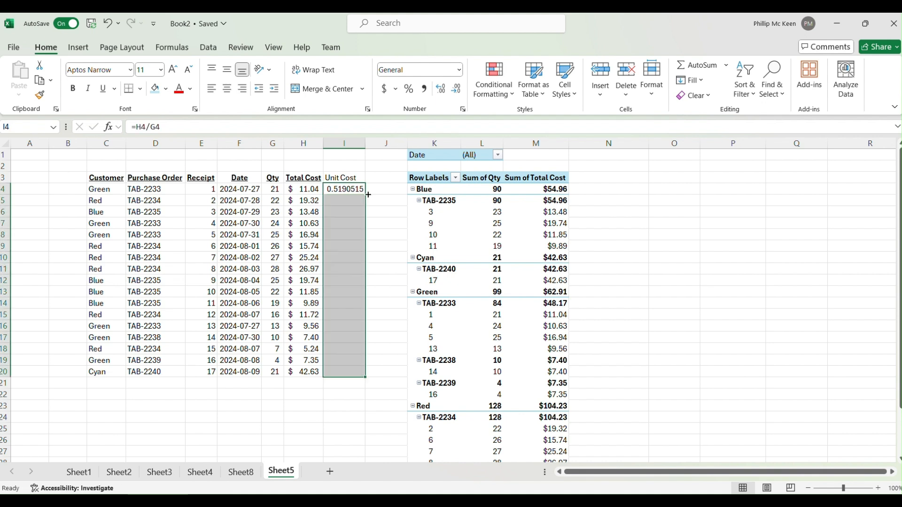
left_click(384, 89)
- Make the Unit Cost header in cell I3 bold and underlined
left_click(352, 176)
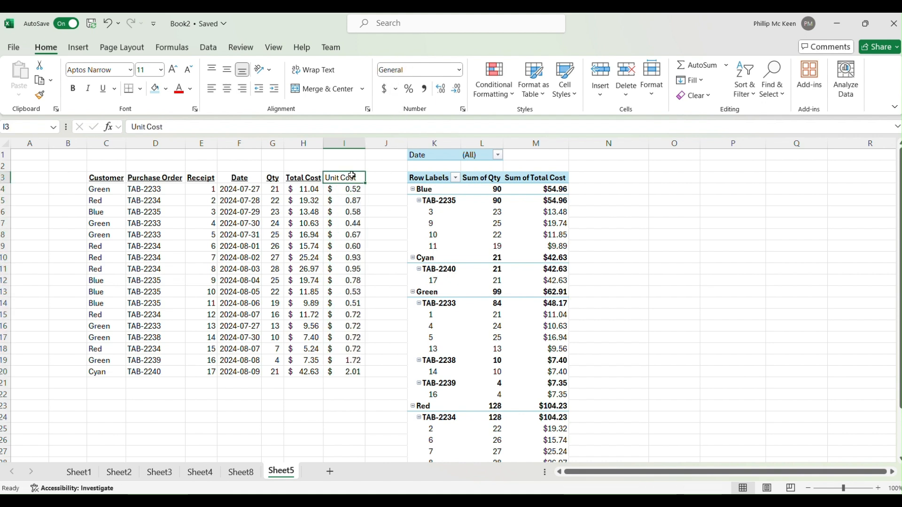
key("ctrl+b")
left_click(104, 89)
left_click(328, 245)
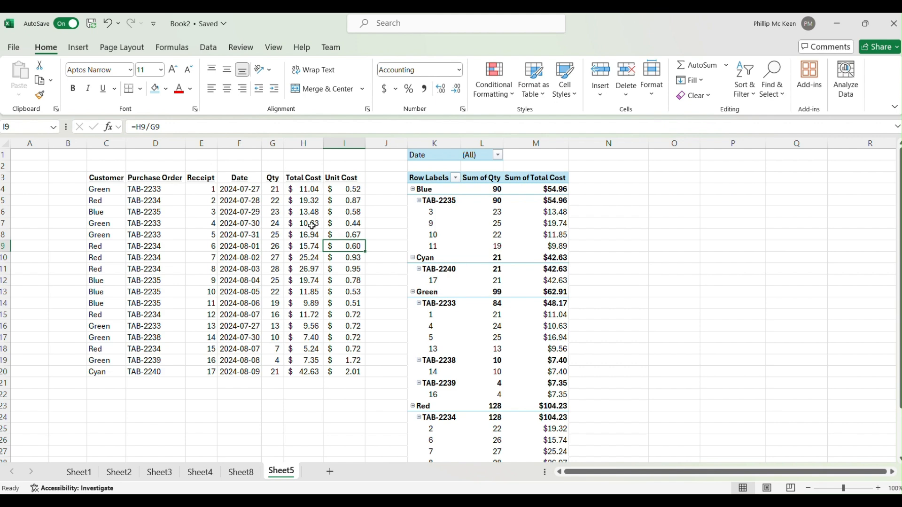
- Extend the PivotTable's data source to Sheet5!$C$3:$I$20 and add Unit Cost to the values
left_click(457, 227)
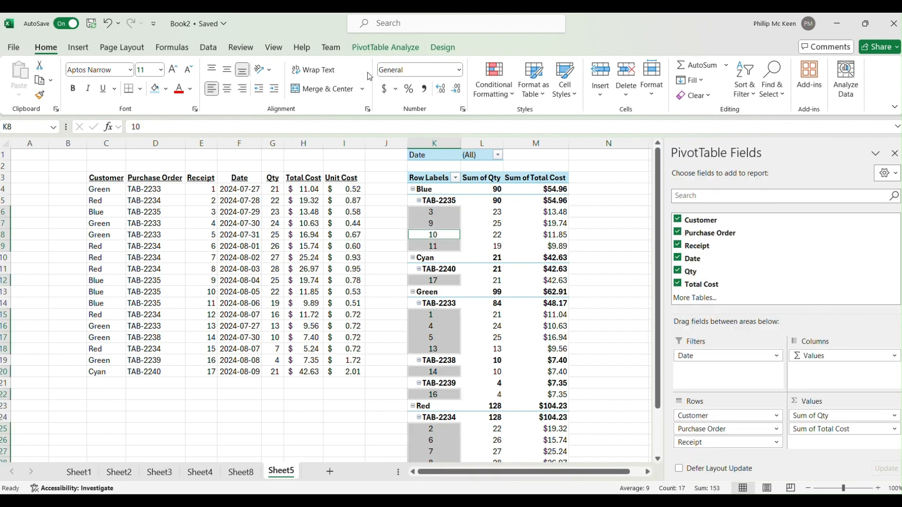
left_click(366, 51)
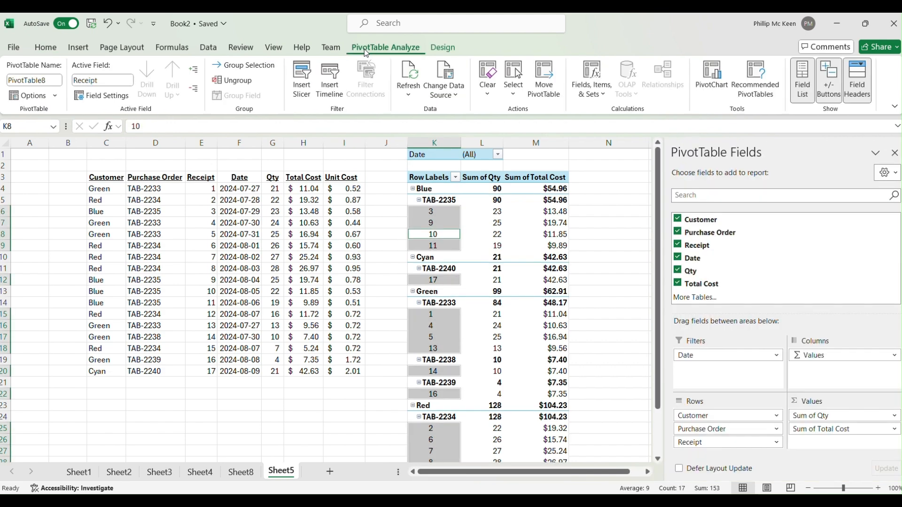
left_click(455, 95)
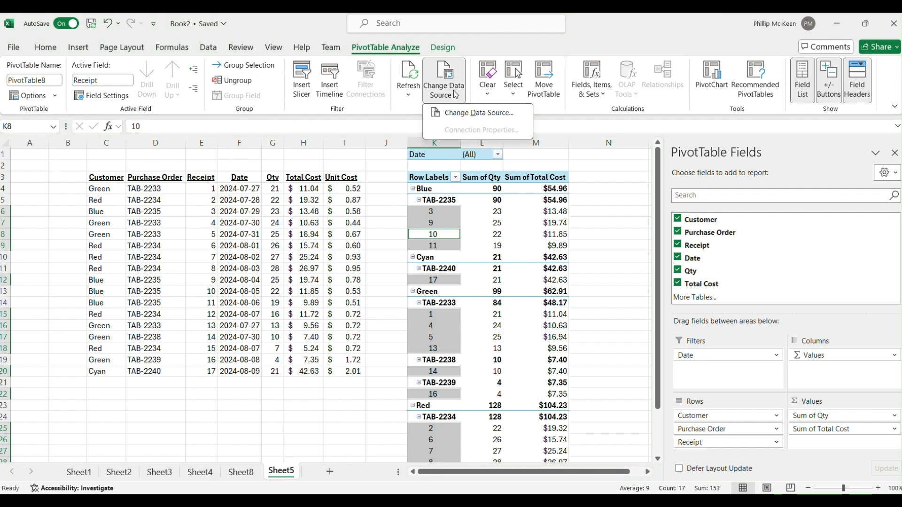
left_click(469, 109)
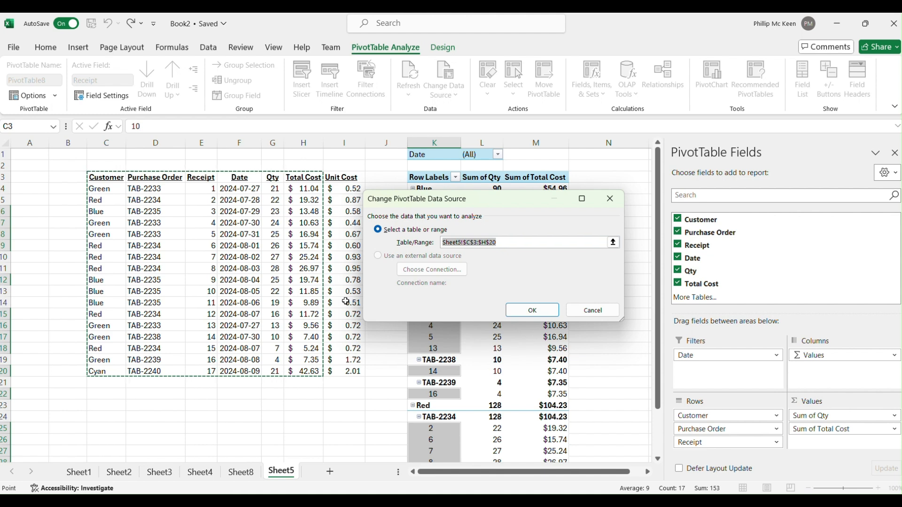
left_click(355, 374, "shift")
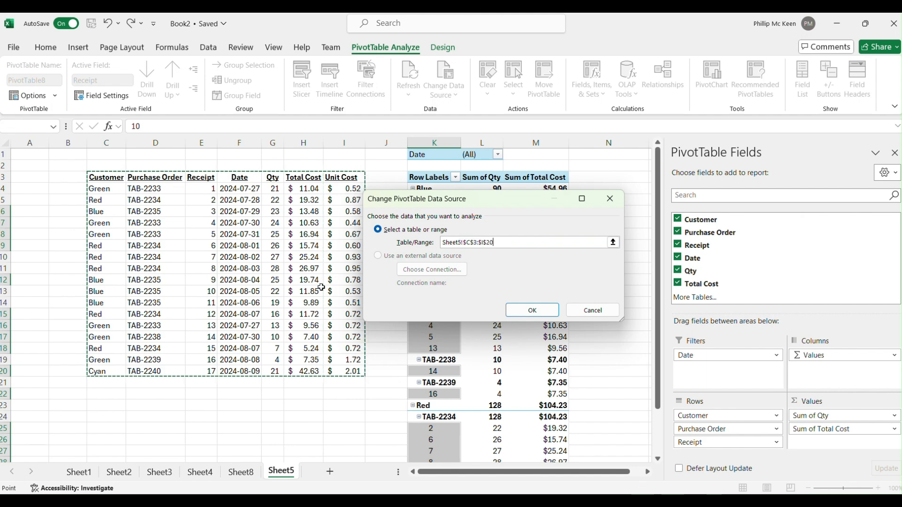
left_click(531, 310)
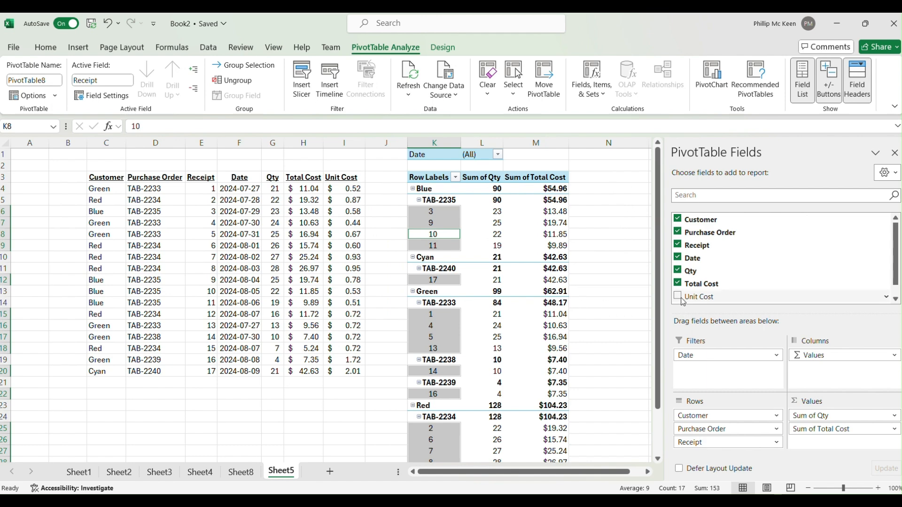
left_click_drag(685, 301, 845, 444)
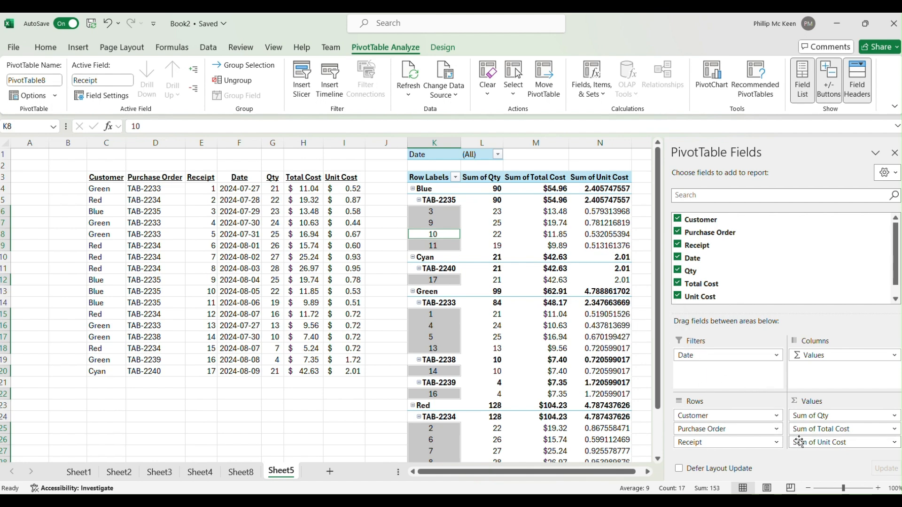
- Remove Unit Cost from the PivotTable values and set the data source to Sheet5!$C$3:$H$20
left_click_drag(804, 444, 717, 301)
left_click(289, 235)
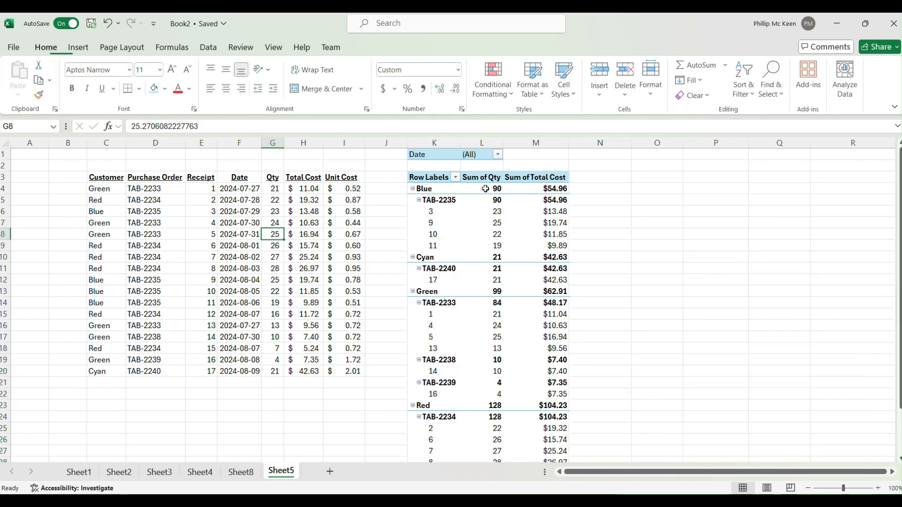
left_click(517, 233)
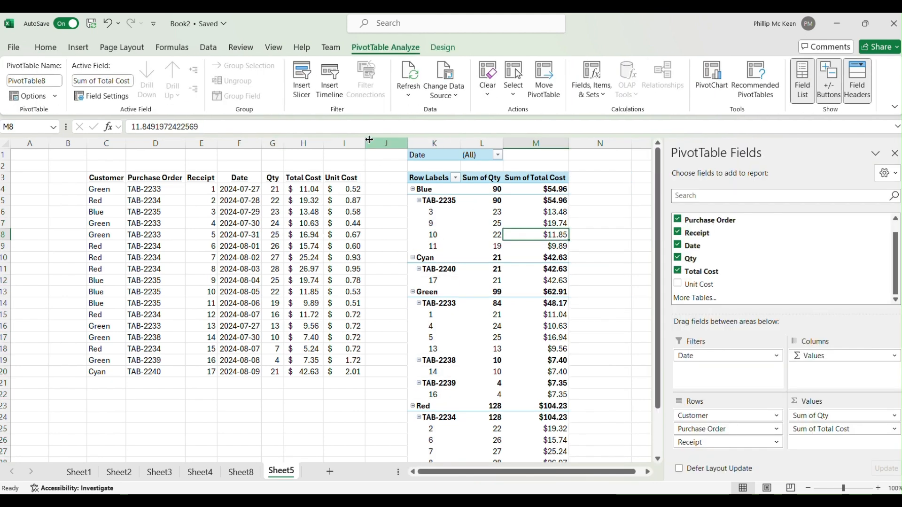
left_click(441, 90)
left_click(469, 116)
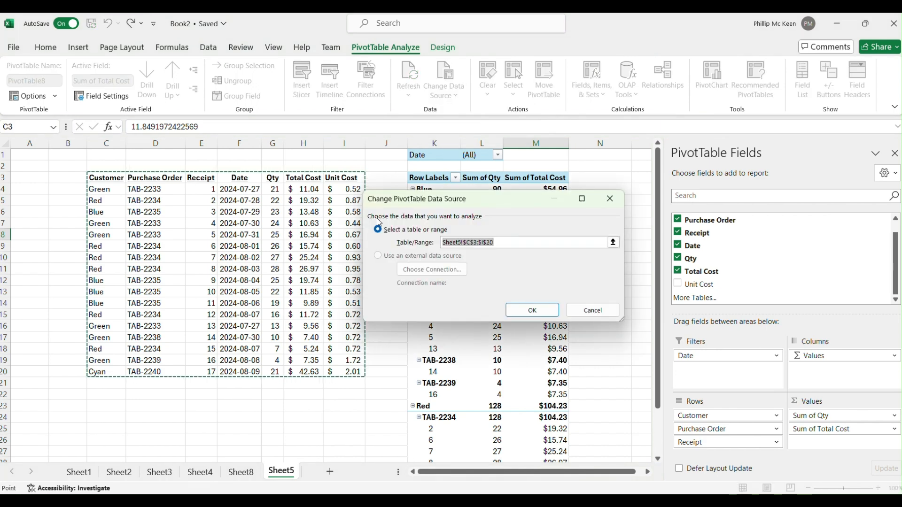
left_click(308, 369, "shift")
left_click(530, 309)
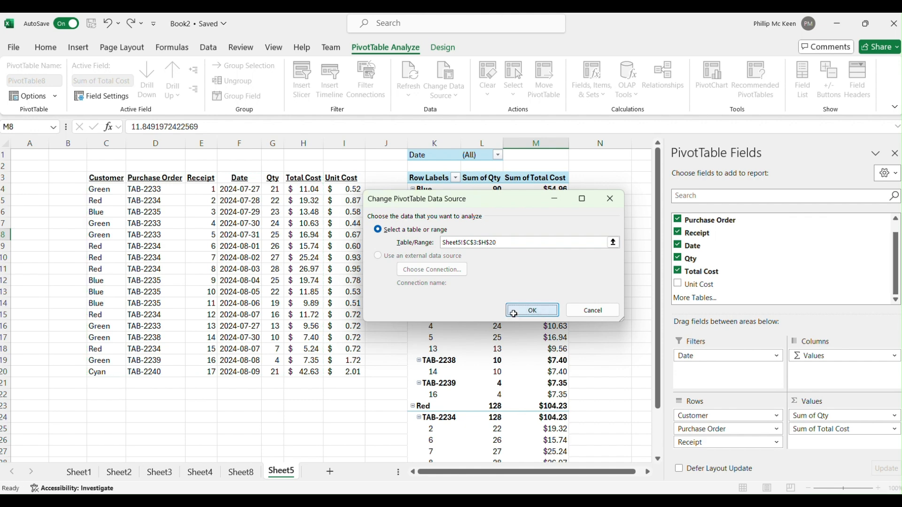
- Clear the contents of the whole Unit Cost column I in the source data
left_click(345, 142)
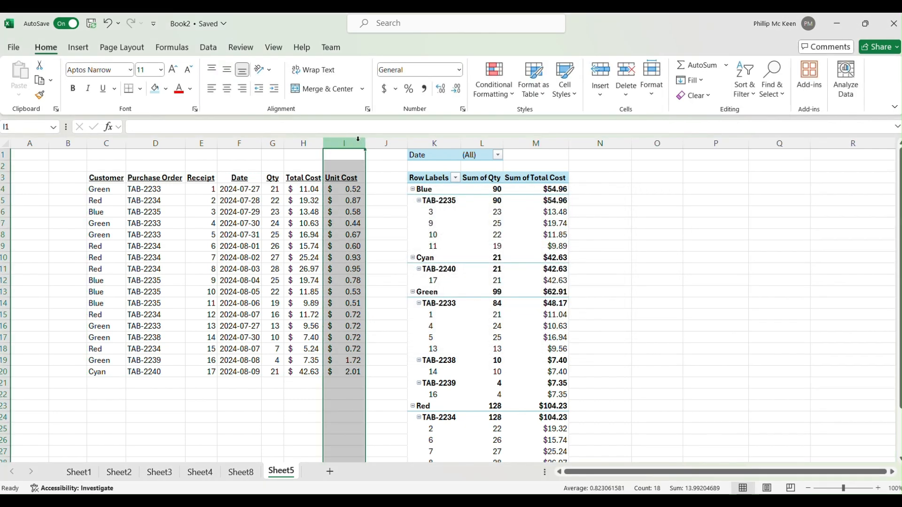
key("Delete")
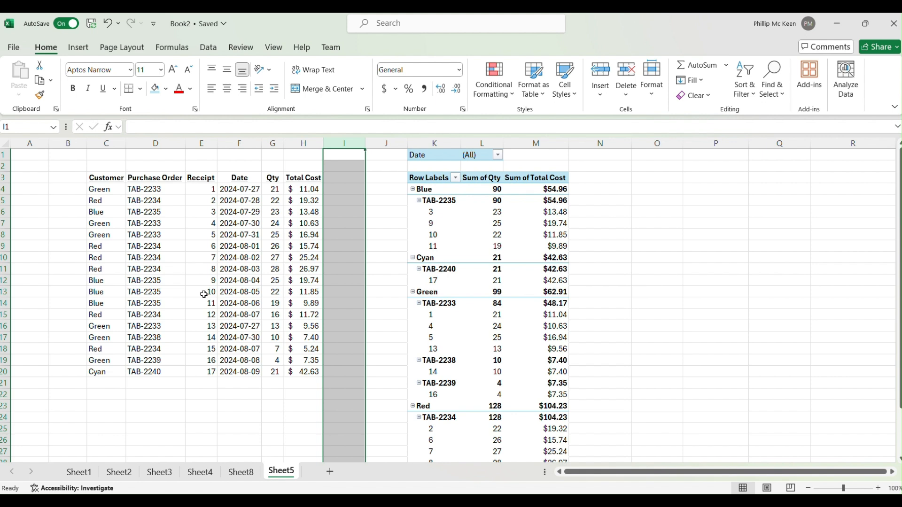
- Begin a new calculated field in the PivotTable and name it "Unit Cost"
left_click(461, 238)
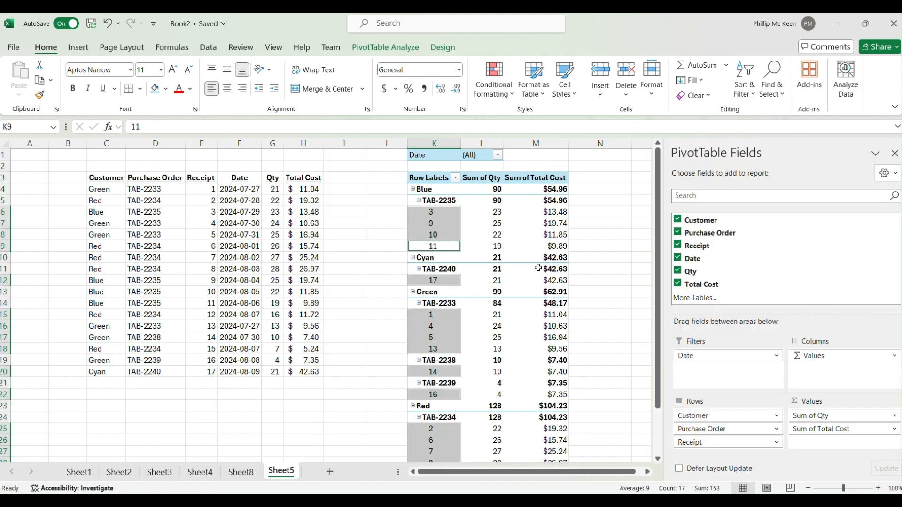
left_click(363, 49)
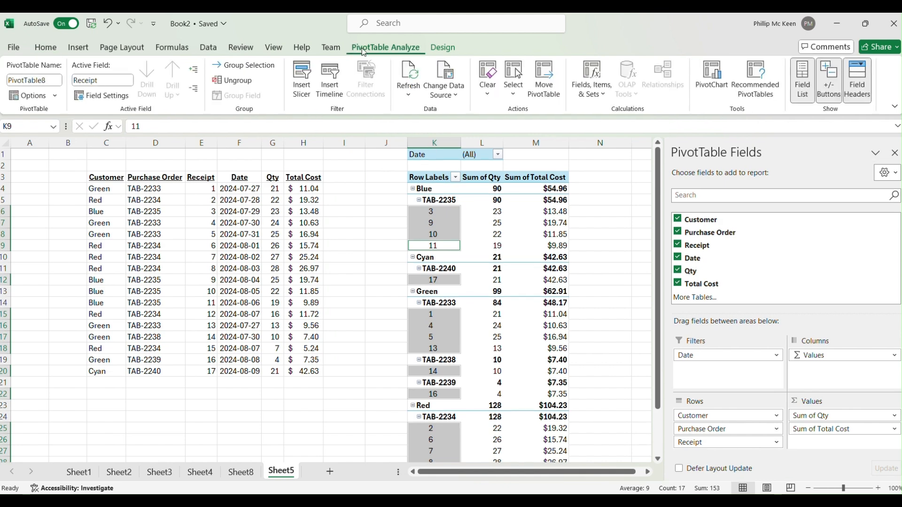
left_click(589, 97)
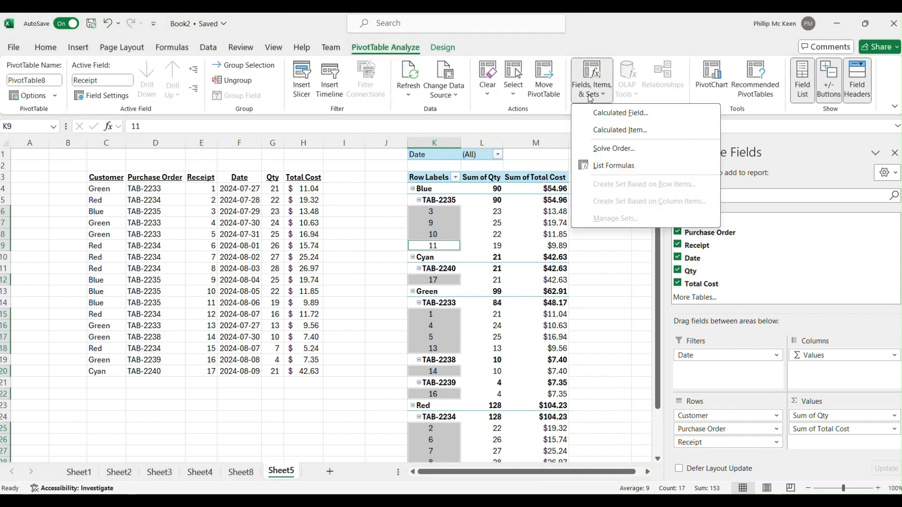
left_click(619, 113)
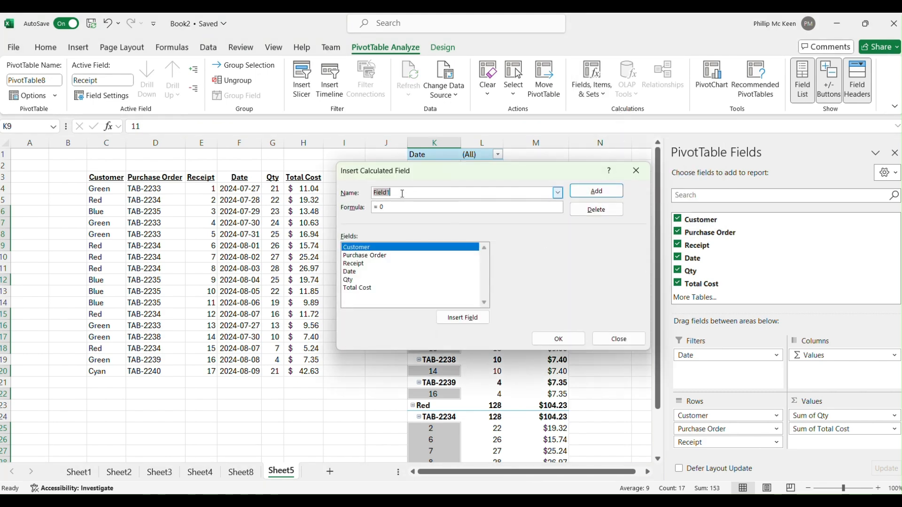
type("Unit Cost")
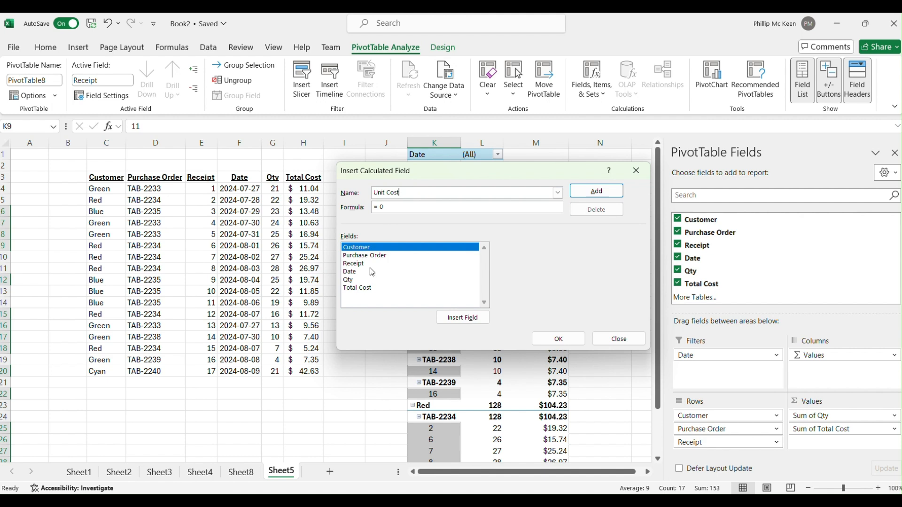
- Set the Unit Cost calculated field's formula to = 'Total Cost'/ Qty and insert it into the PivotTable
left_click(360, 288)
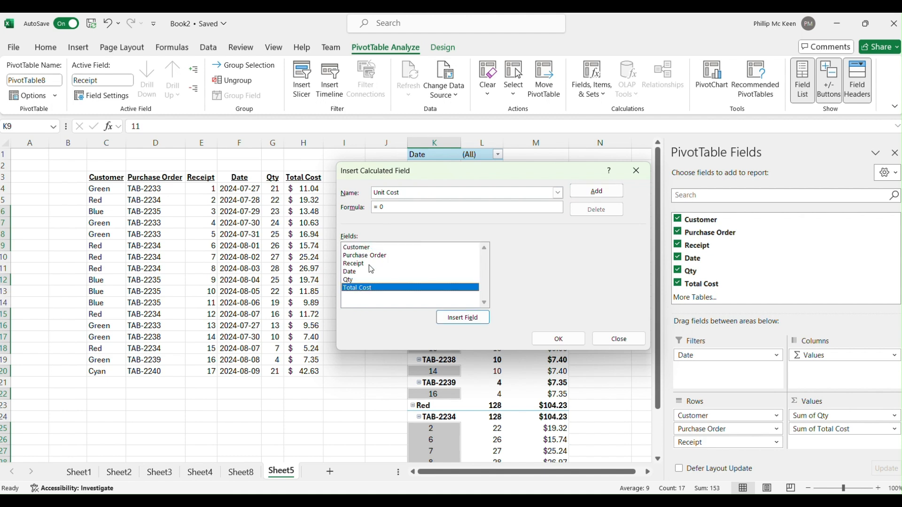
left_click(401, 206)
key("BackSpace")
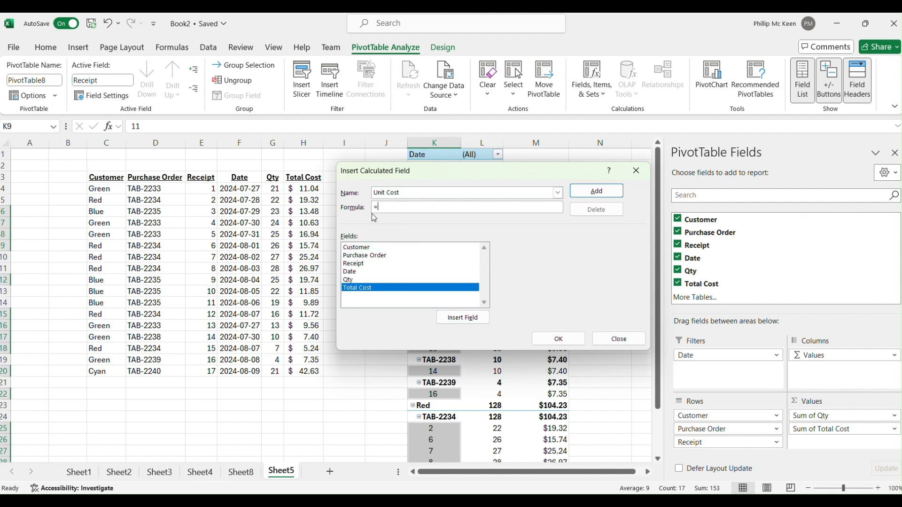
double_click(376, 288)
key("BackSpace")
key("BackSpace")
key("BackSpace")
key("BackSpace")
key("BackSpace")
key("BackSpace")
left_click(442, 319)
left_click(366, 279)
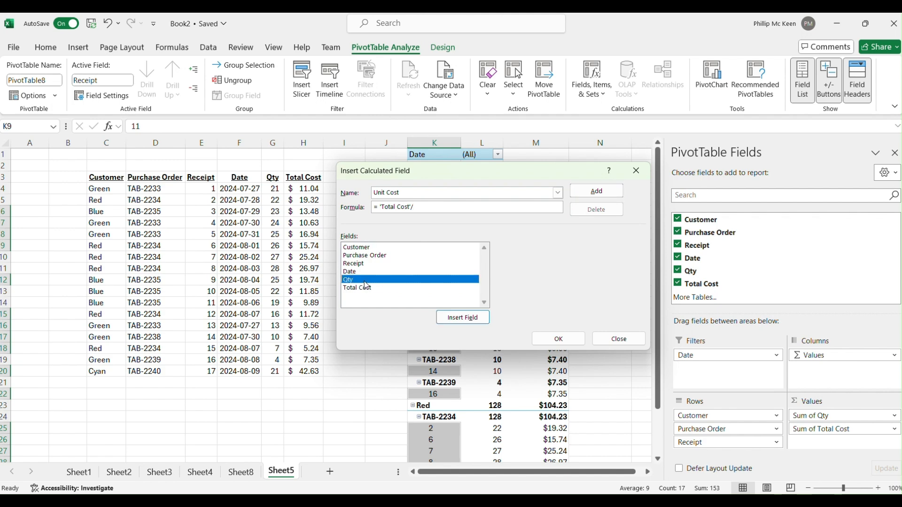
left_click(458, 317)
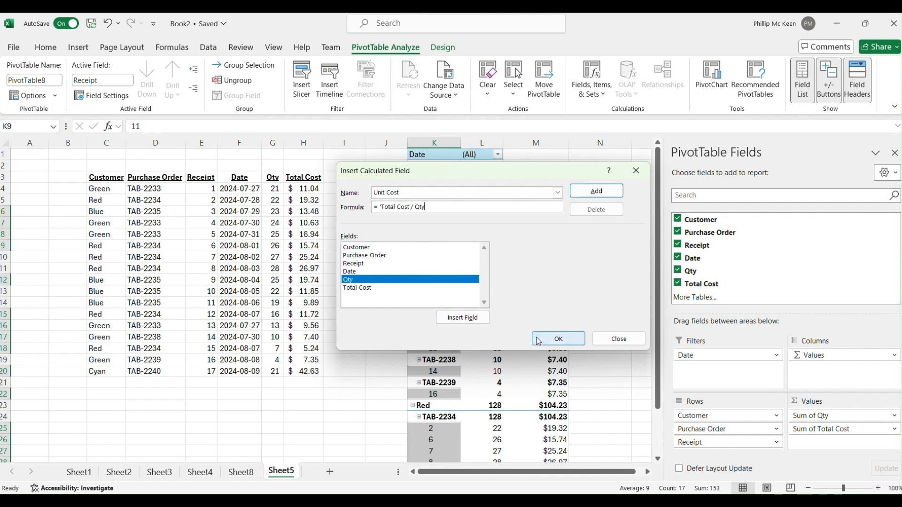
left_click(572, 344)
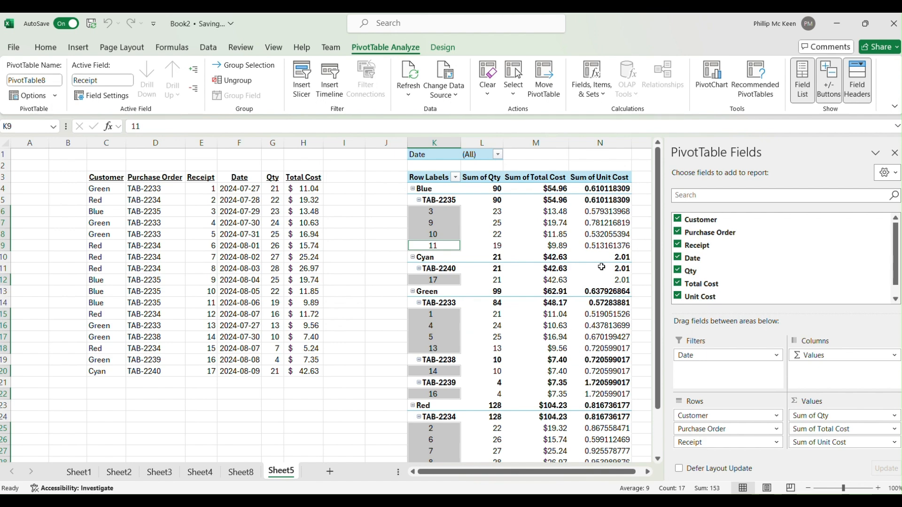
- Format the PivotTable's Sum of Unit Cost values as Currency with the $ symbol and 2 decimal places
left_click(804, 442)
left_click(800, 429)
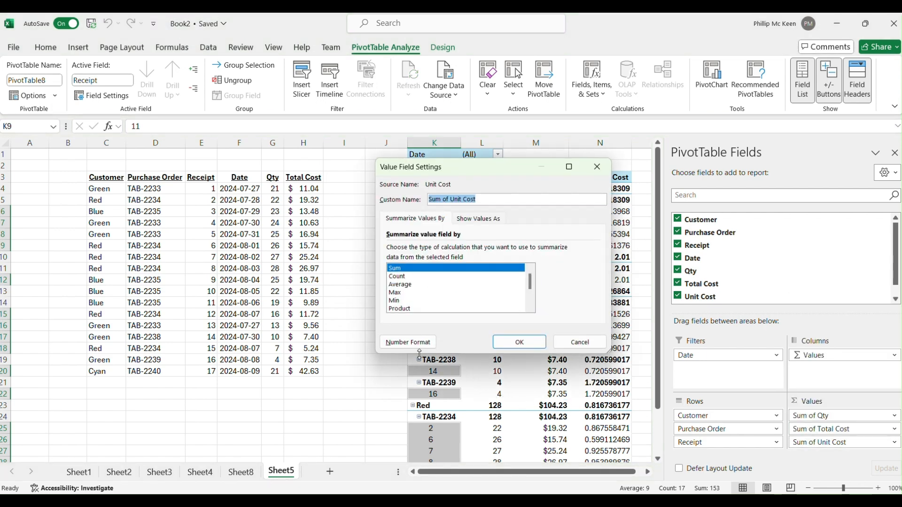
left_click(412, 349)
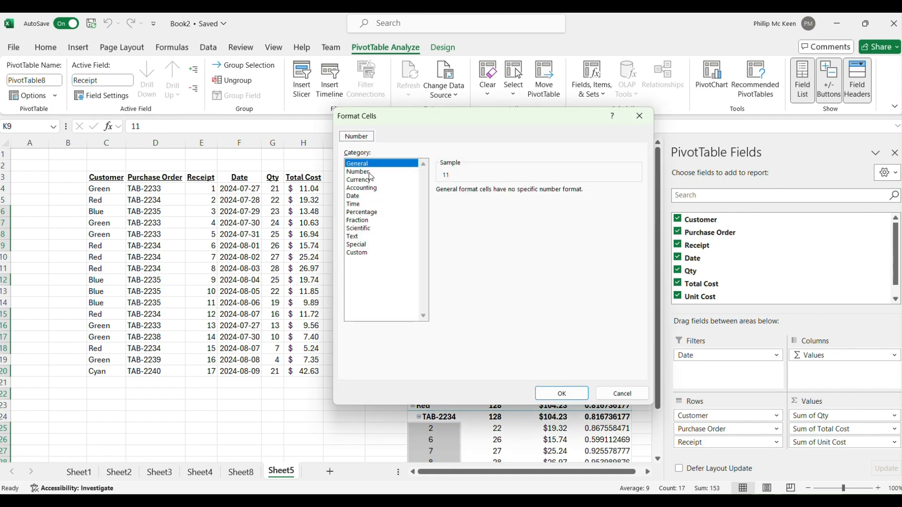
left_click(370, 180)
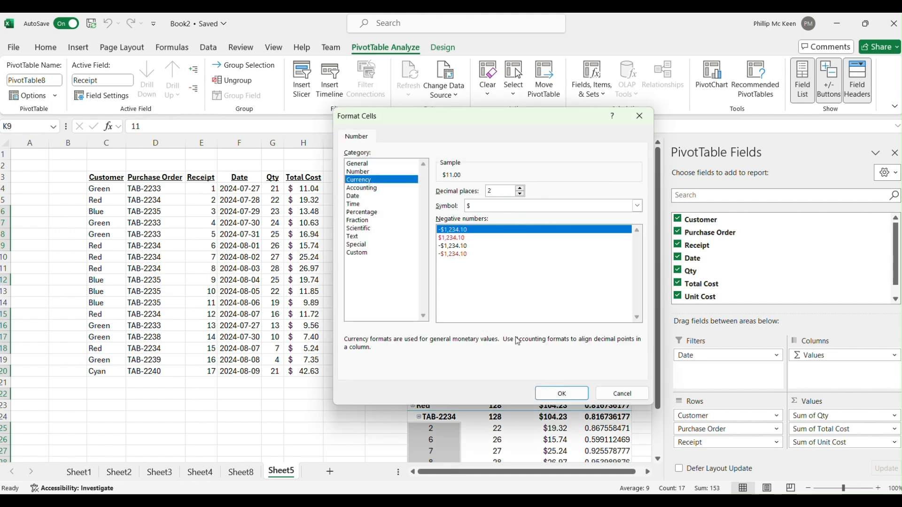
left_click(551, 392)
left_click(519, 340)
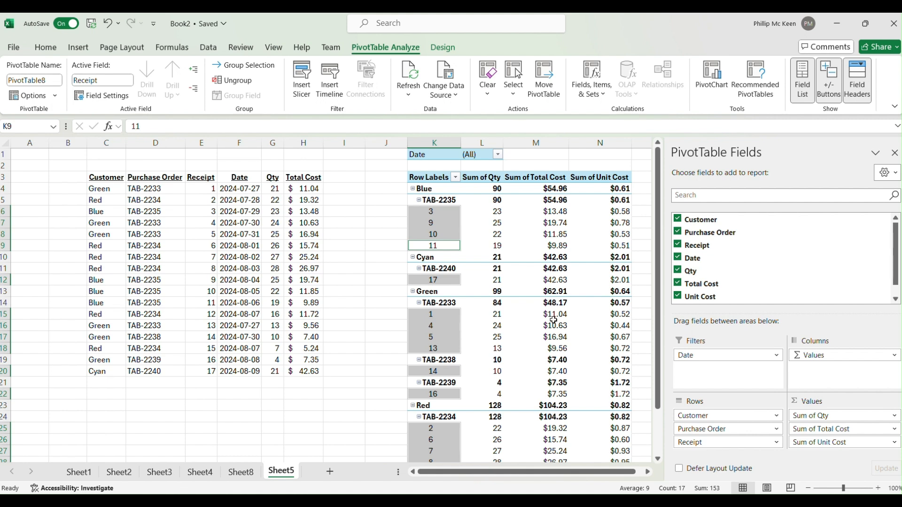
- Set the PivotTable's layout to show no subtotals
mouse_move(553, 320)
left_click(441, 49)
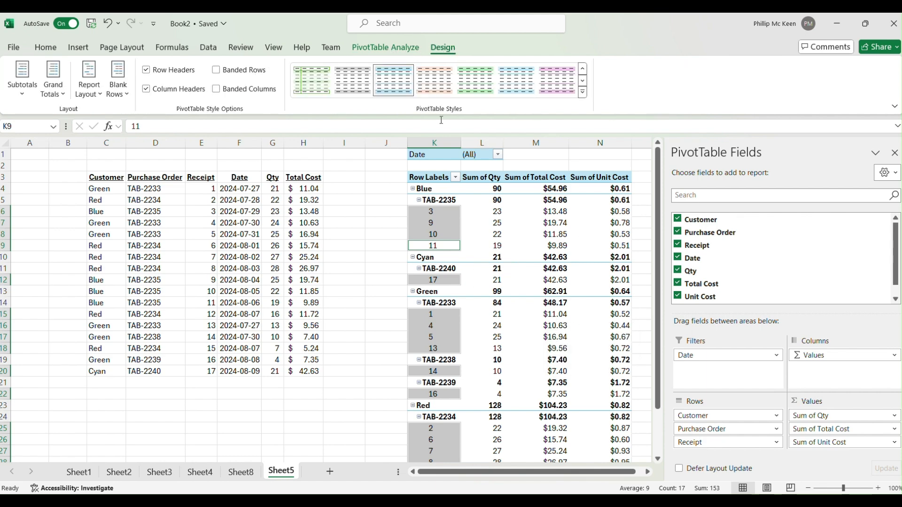
left_click(22, 77)
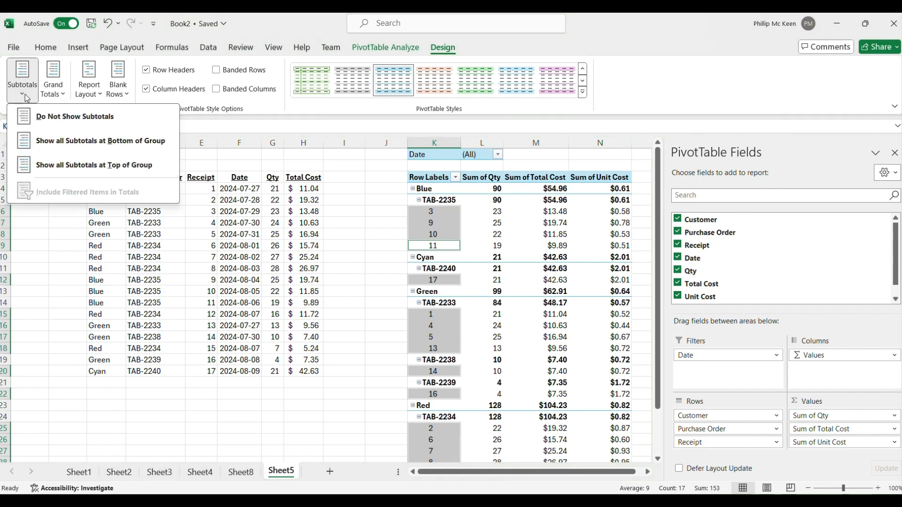
left_click(70, 117)
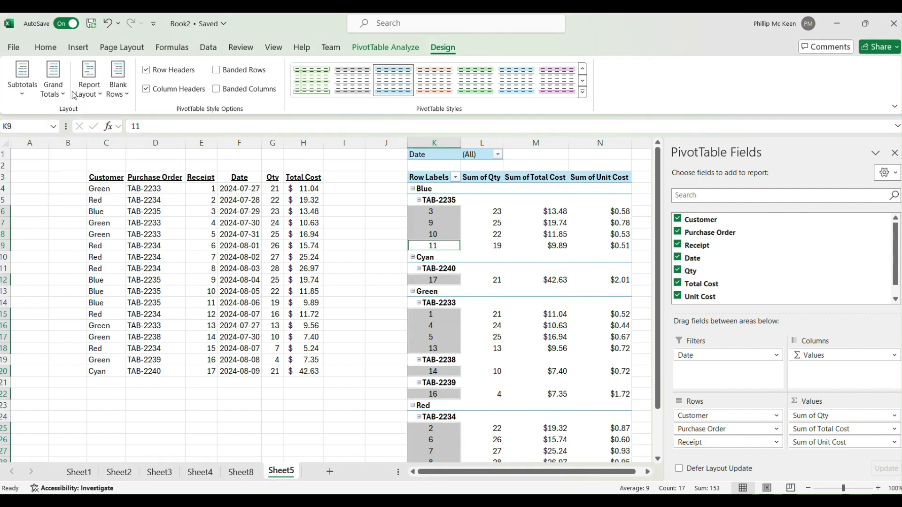
- Set the PivotTable's report layout to tabular form and close the PivotTable field list
left_click(89, 87)
left_click(153, 176)
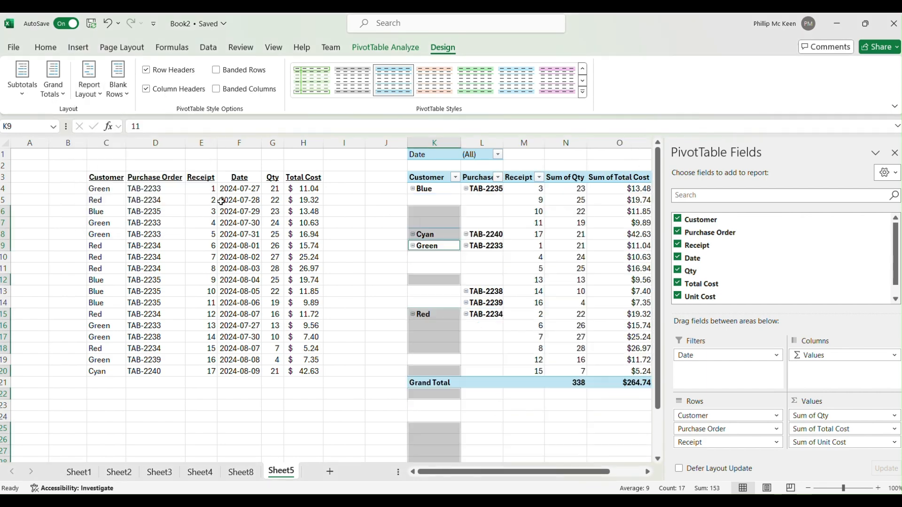
left_click(895, 154)
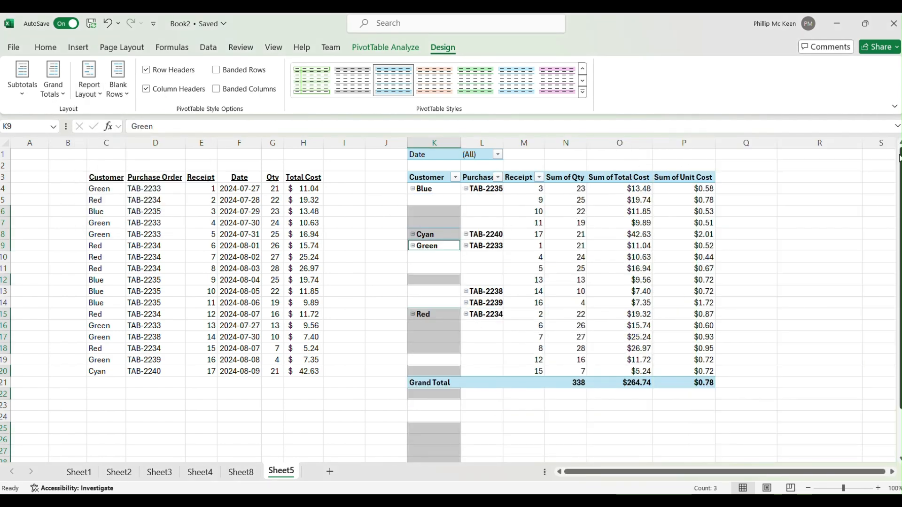
- Delete the empty column I between the source data and the PivotTable
right_click(354, 143)
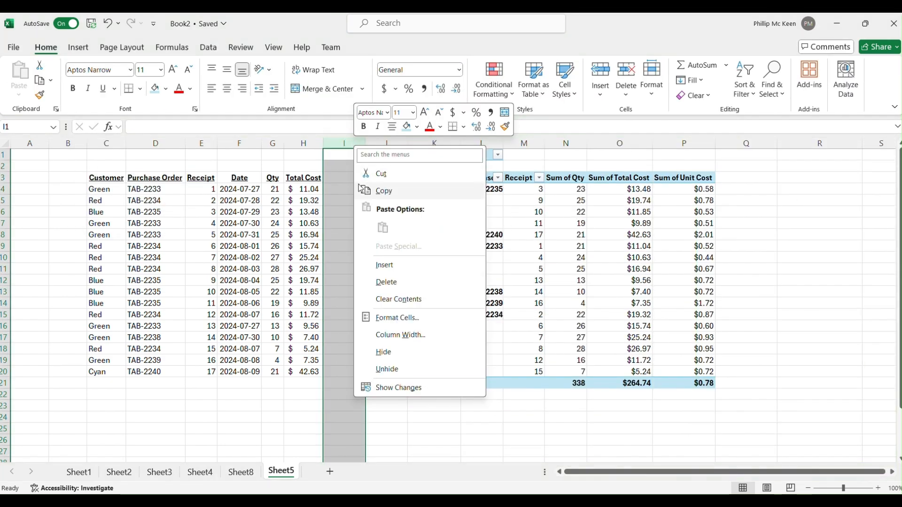
left_click(386, 282)
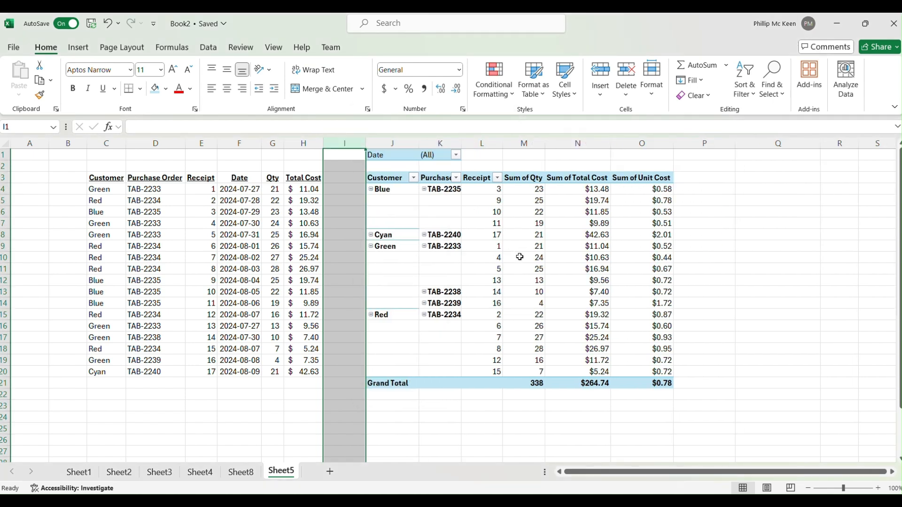
- Filter the PivotTable's Date to 2024-07-28 only and autofit the width of column K
left_click(459, 155)
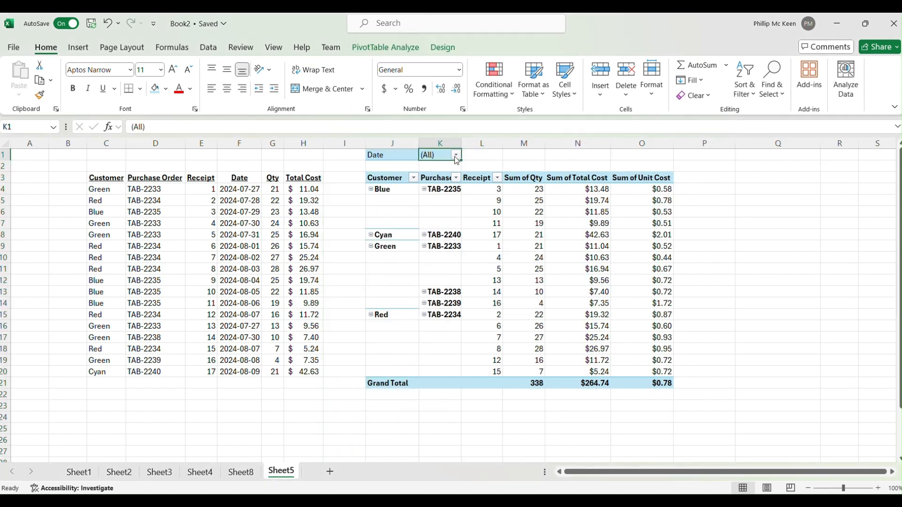
left_click(455, 155)
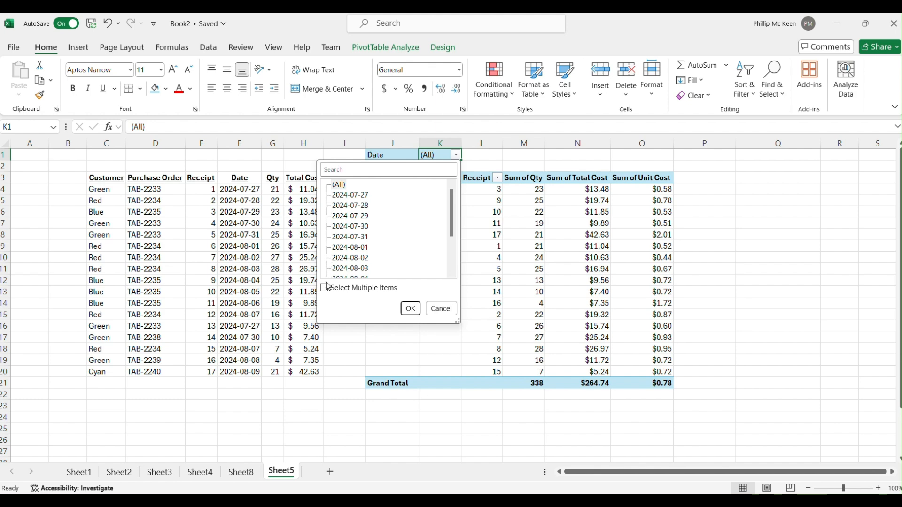
left_click(324, 287)
left_click(335, 184)
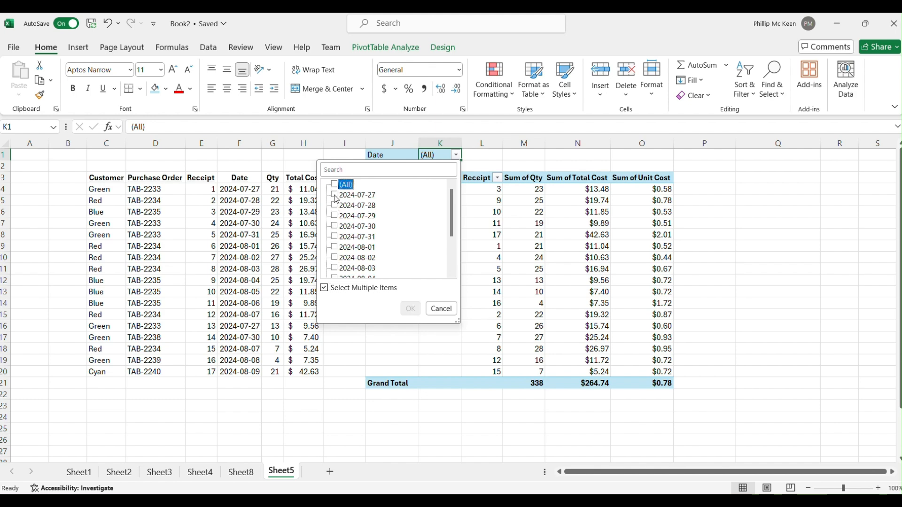
left_click(334, 205)
left_click(410, 308)
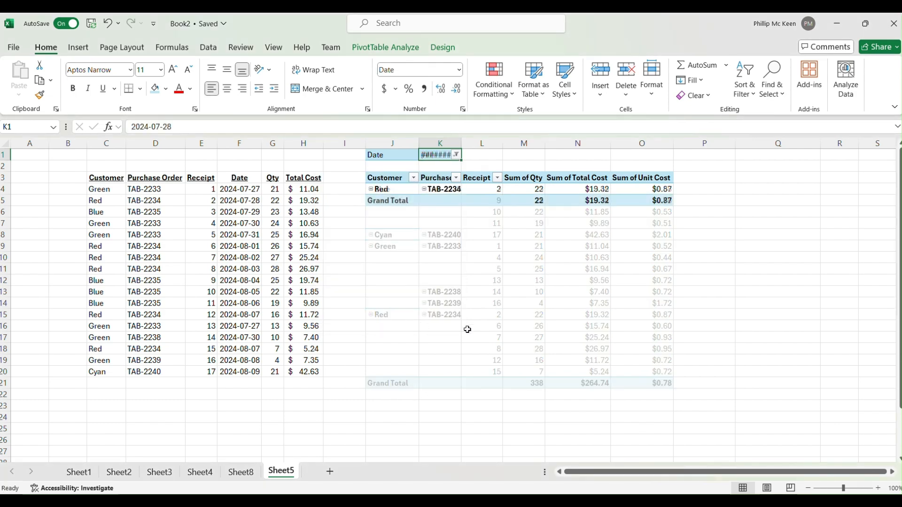
double_click(460, 143)
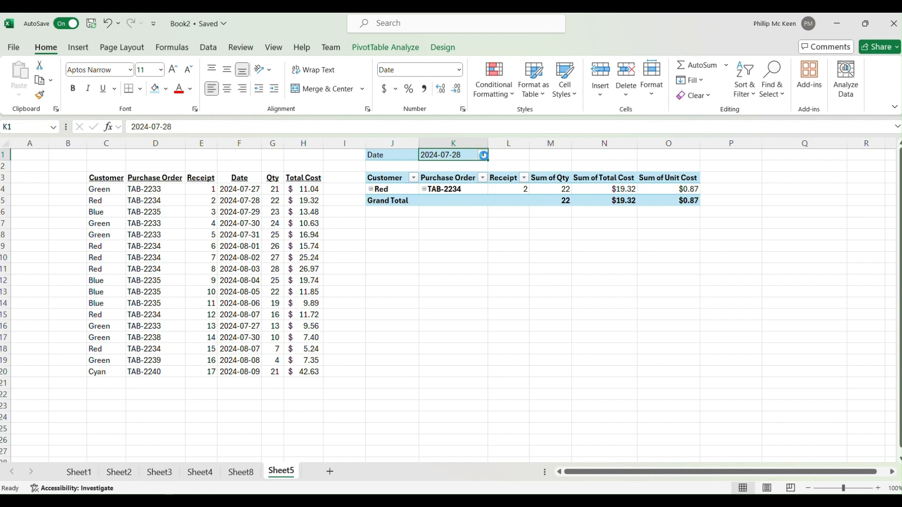
- Clear all filters from the PivotTable so every date is included
left_click(482, 155)
left_click(497, 193)
left_click(499, 190)
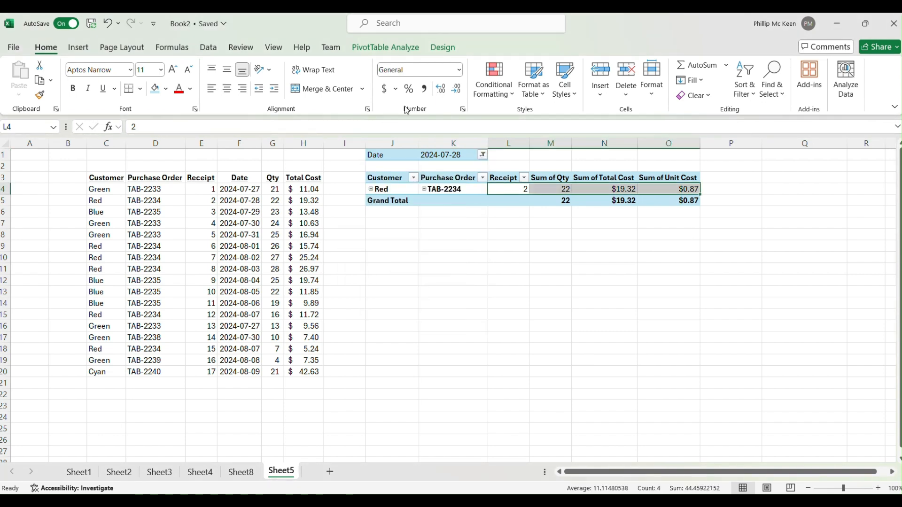
left_click(356, 52)
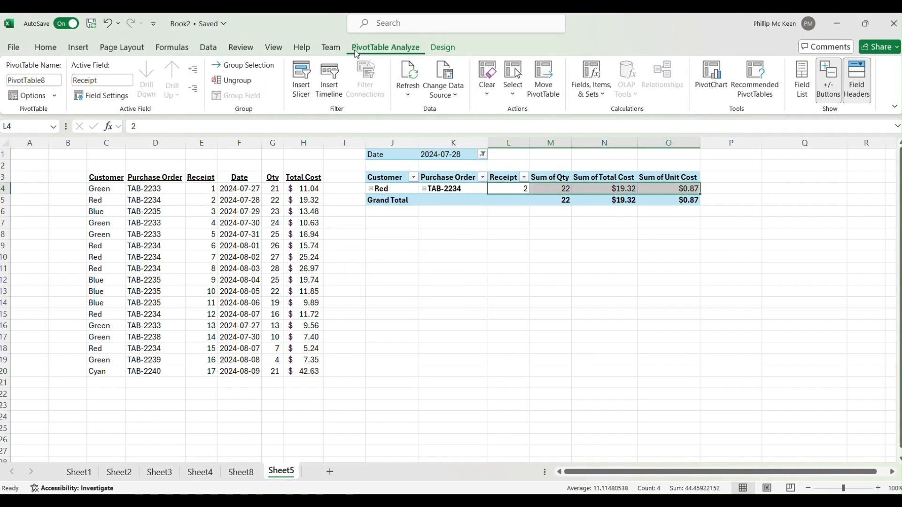
left_click(487, 98)
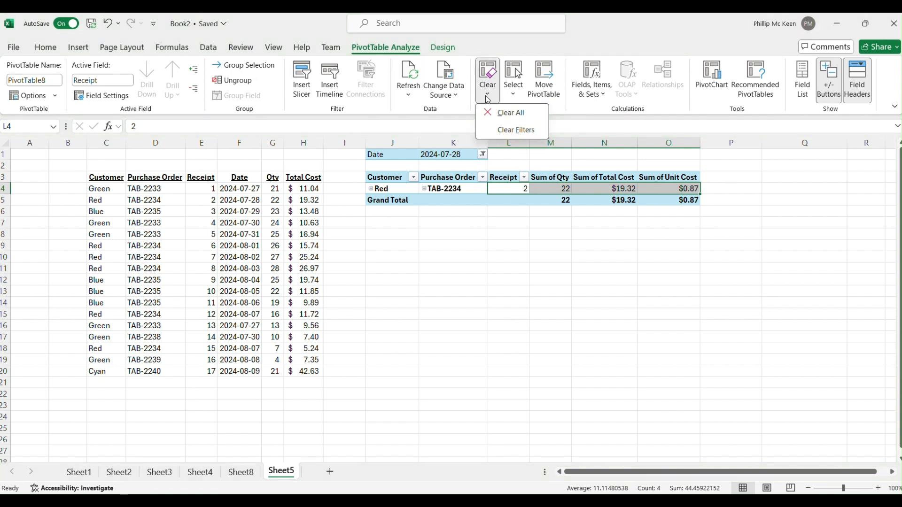
left_click(516, 129)
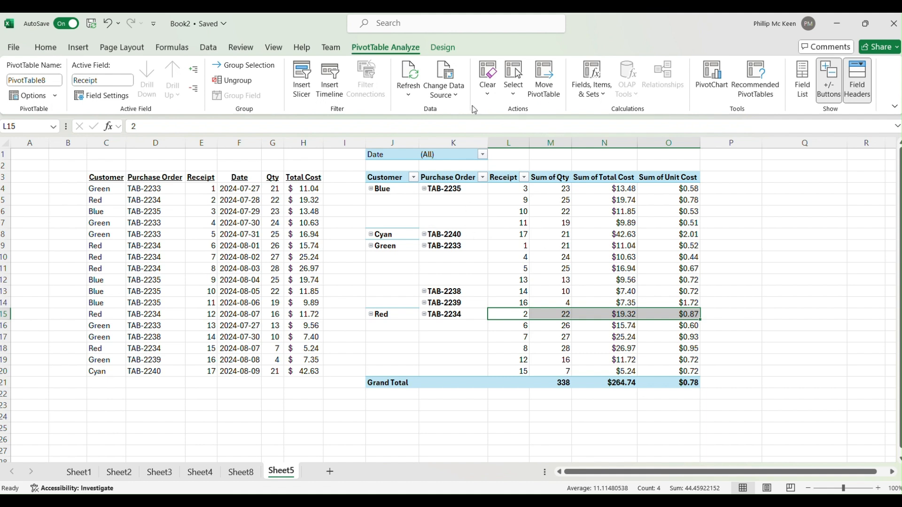
left_click(487, 93)
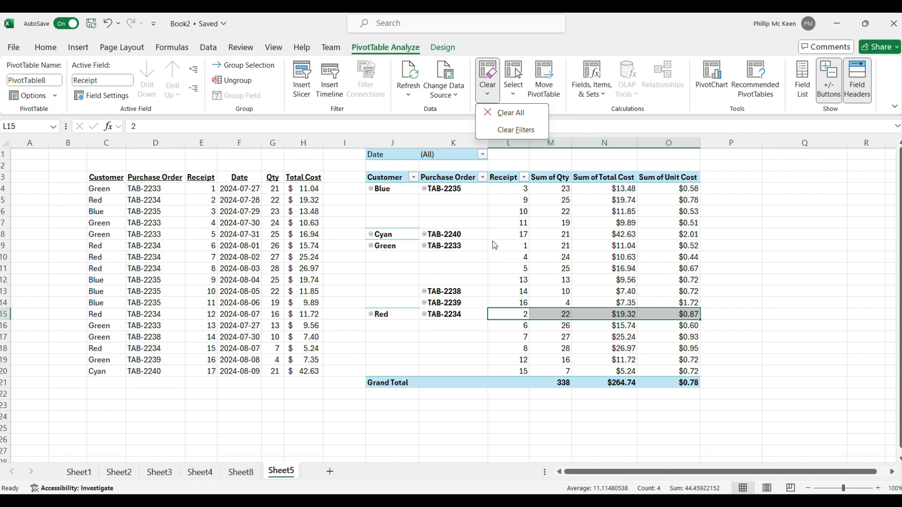
left_click(493, 244)
- Apply the Green-Yellow-Red color scale as conditional formatting to the Sum of Unit Cost values in O4:O20, excluding the grand total
left_click_drag(664, 189, 683, 373)
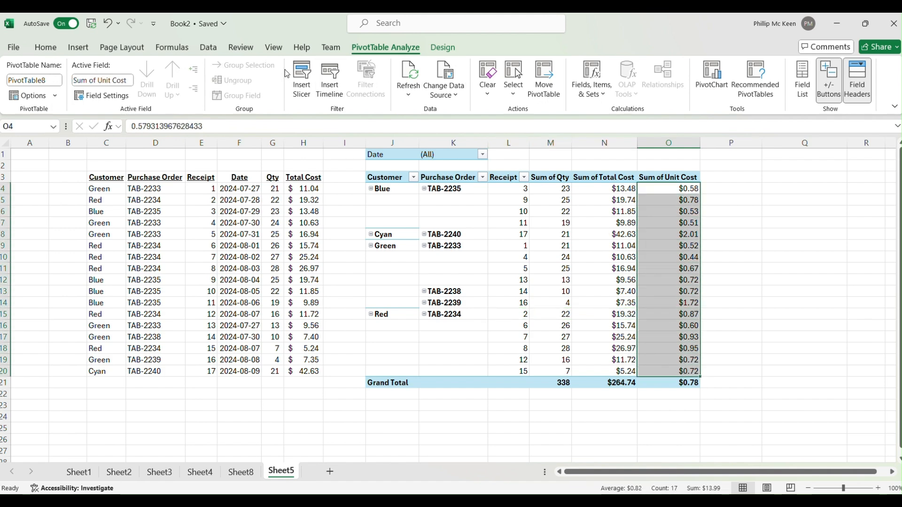
left_click(49, 51)
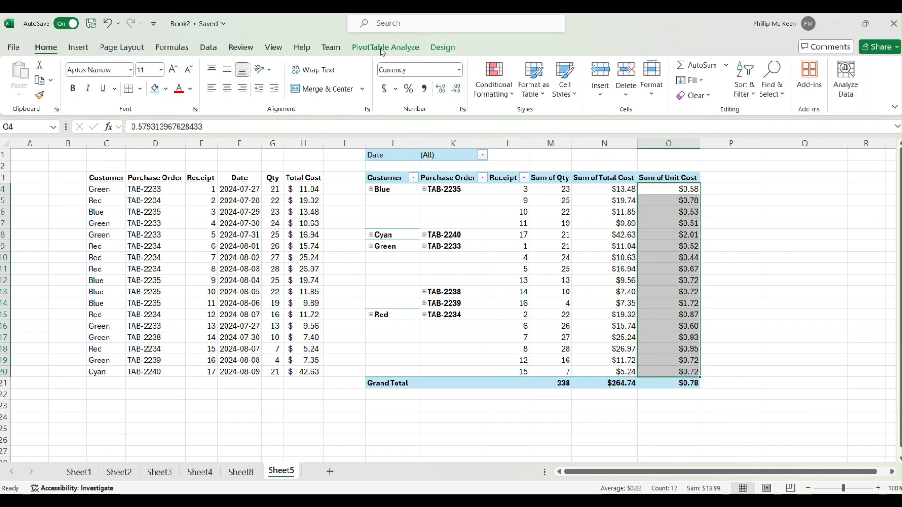
left_click(506, 97)
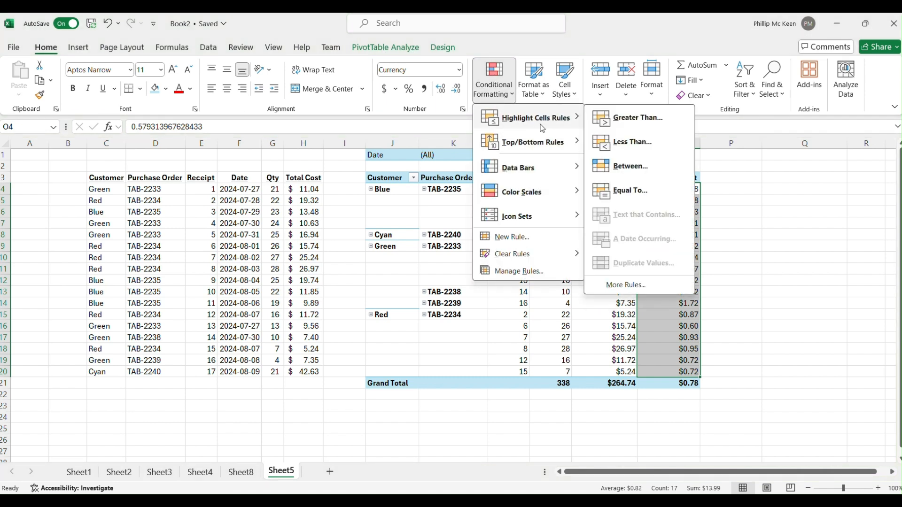
mouse_move(534, 190)
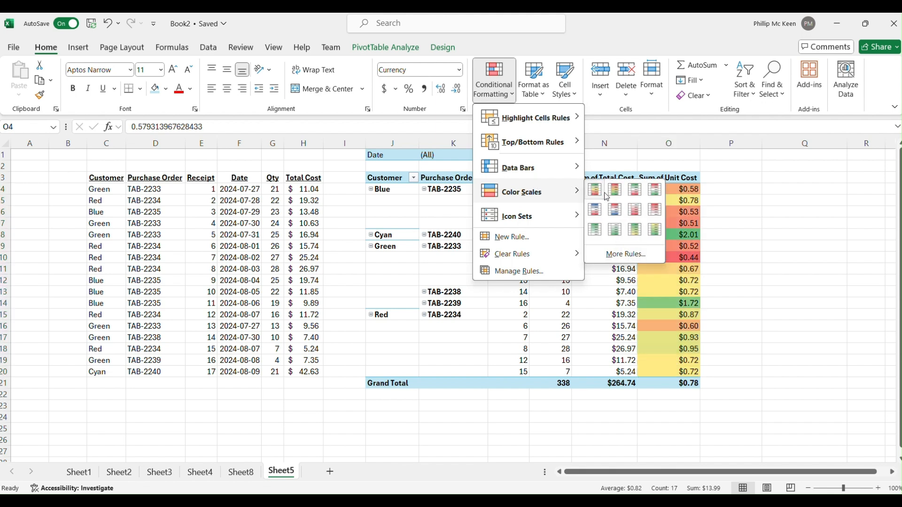
left_click(596, 190)
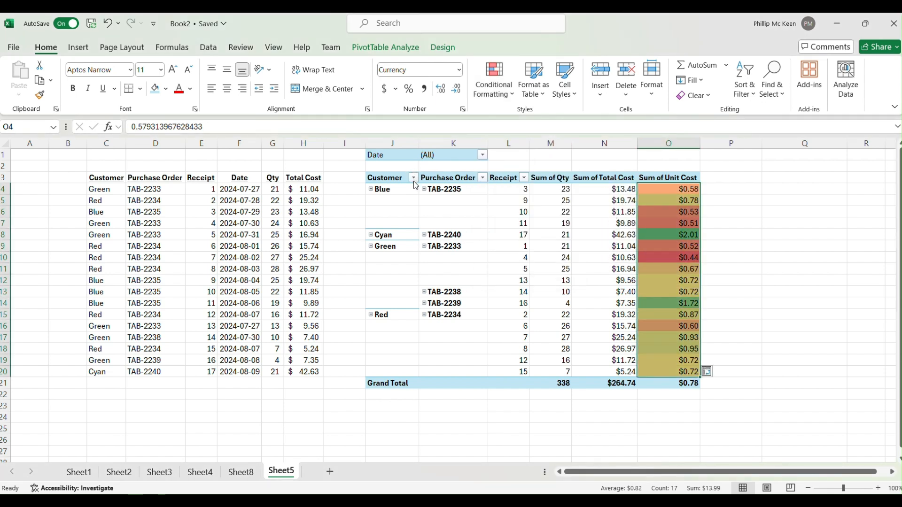
- Filter the PivotTable's Customer field to show only Green
left_click(413, 178)
left_click(295, 313)
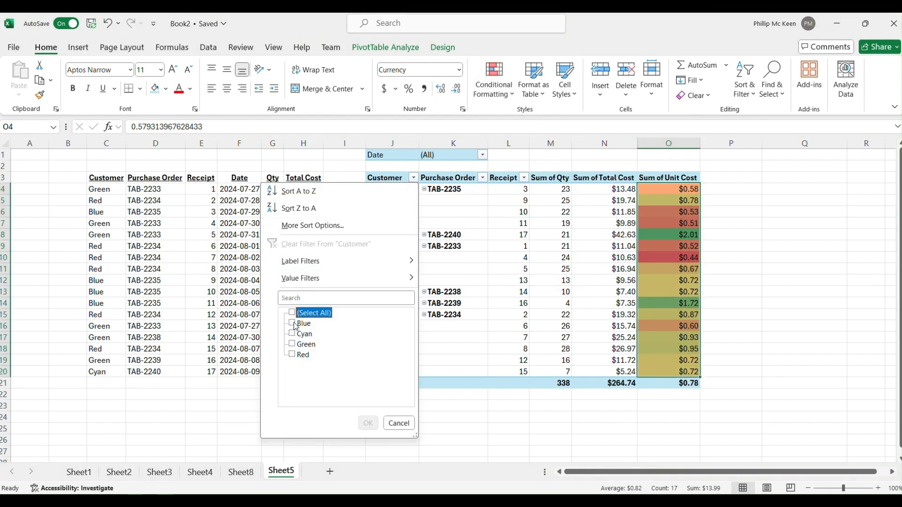
left_click(299, 352)
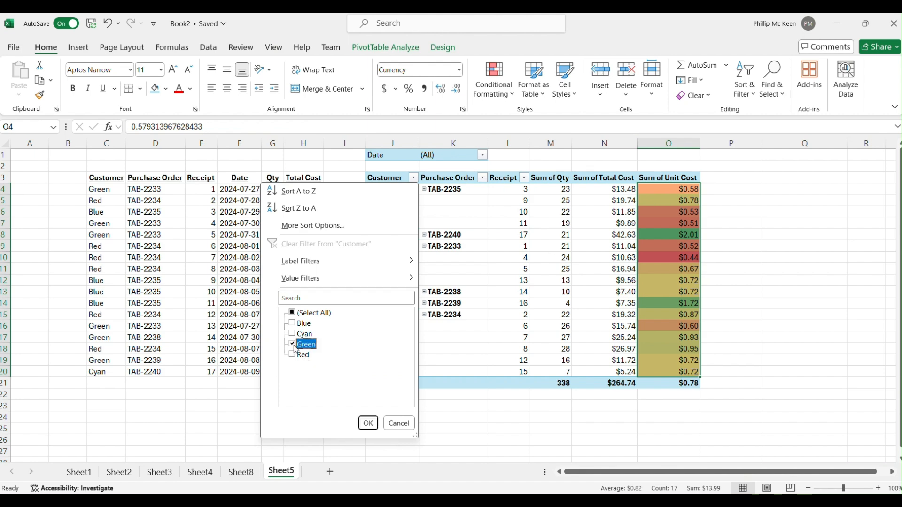
left_click(366, 425)
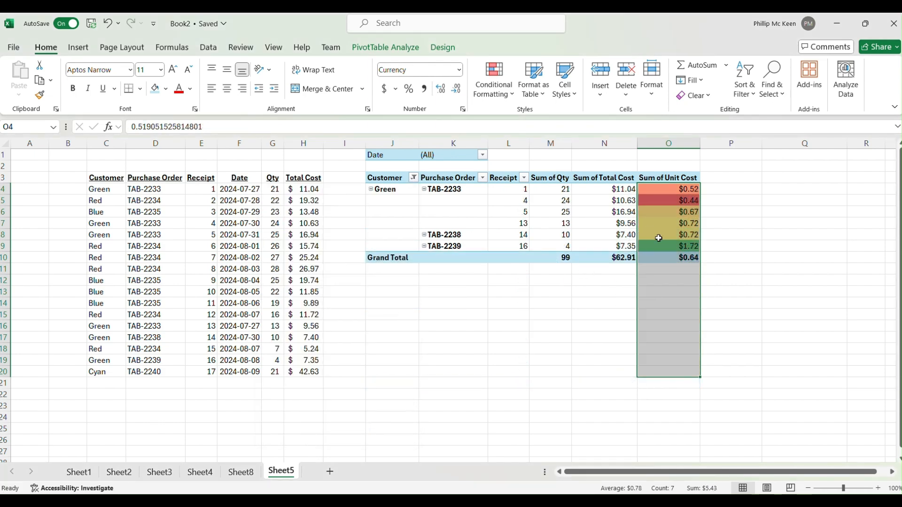
- Include all customers in the PivotTable's Customer filter again
left_click(413, 177)
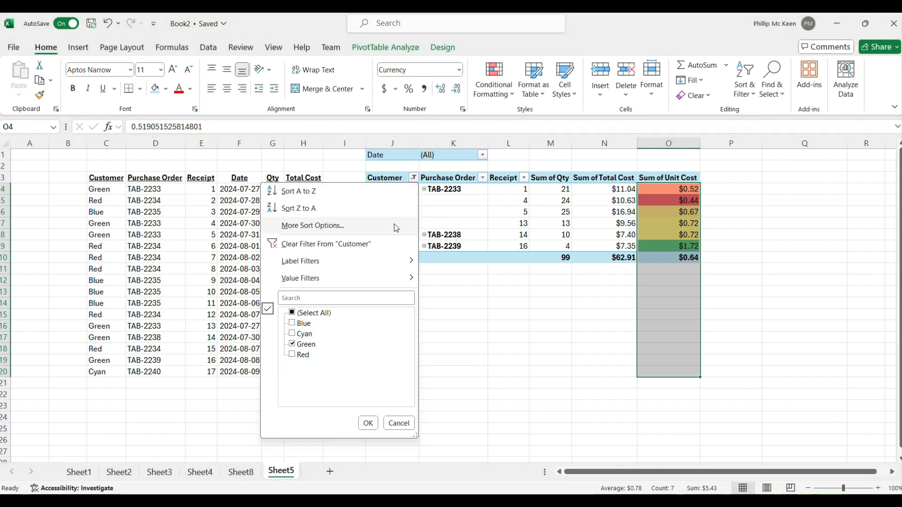
left_click(293, 313)
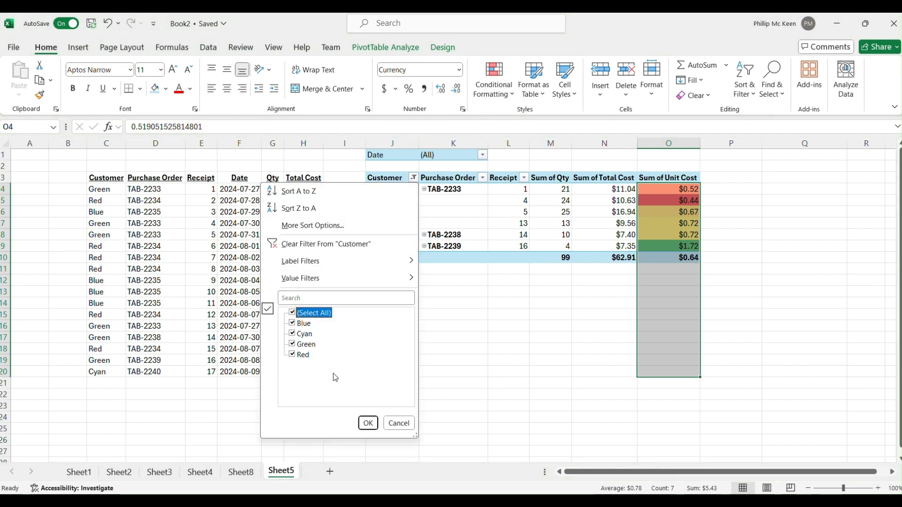
left_click(367, 423)
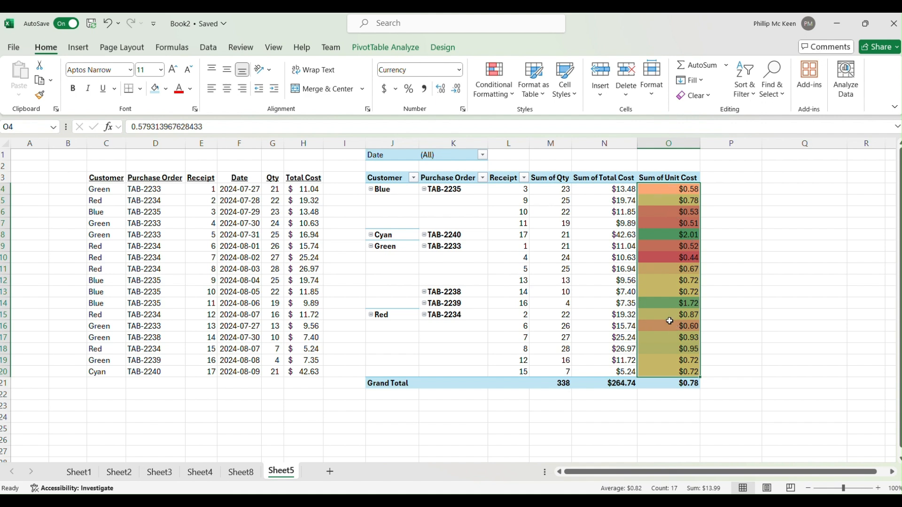
- Turn the PivotTable field list back on, and select empty cell N23 outside the PivotTable
mouse_move(669, 270)
mouse_move(551, 297)
left_click(567, 303)
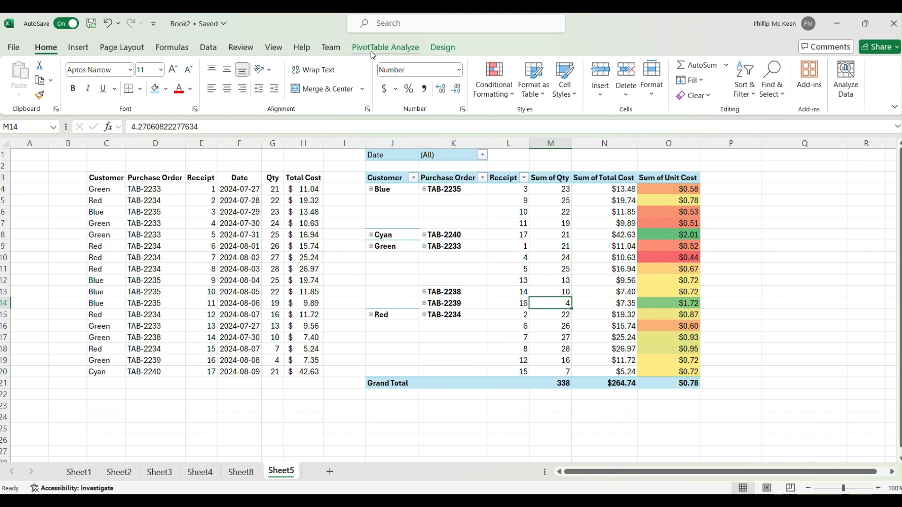
left_click(350, 50)
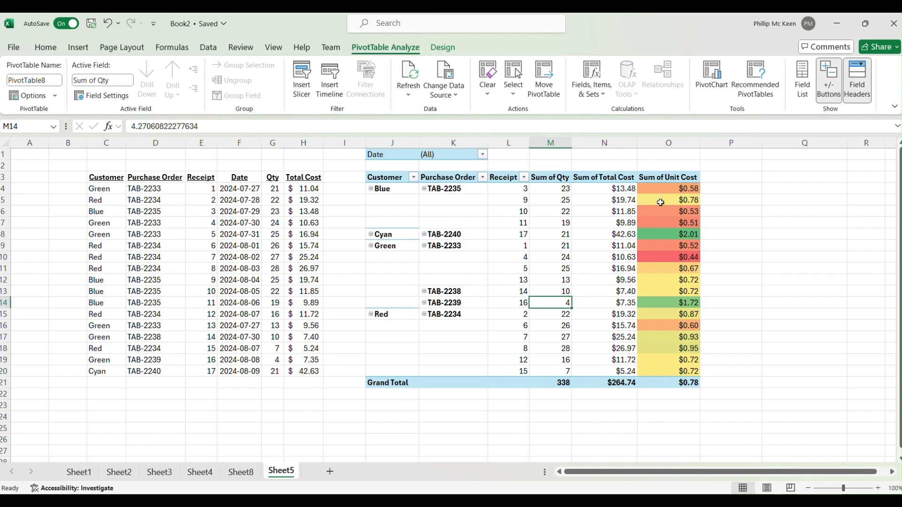
left_click(803, 85)
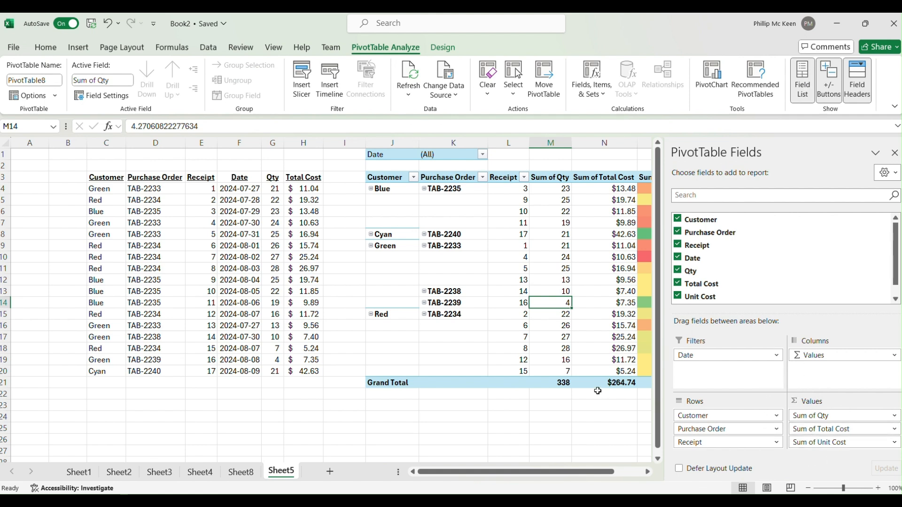
left_click(590, 403)
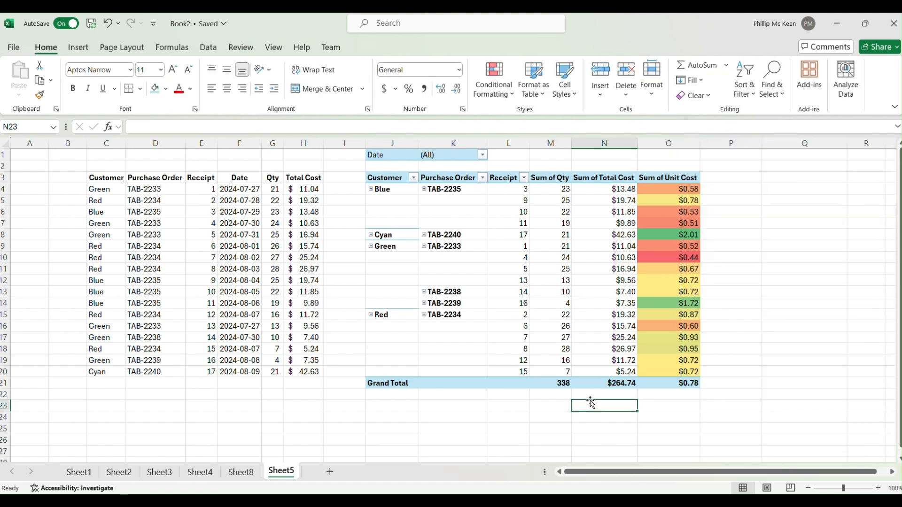